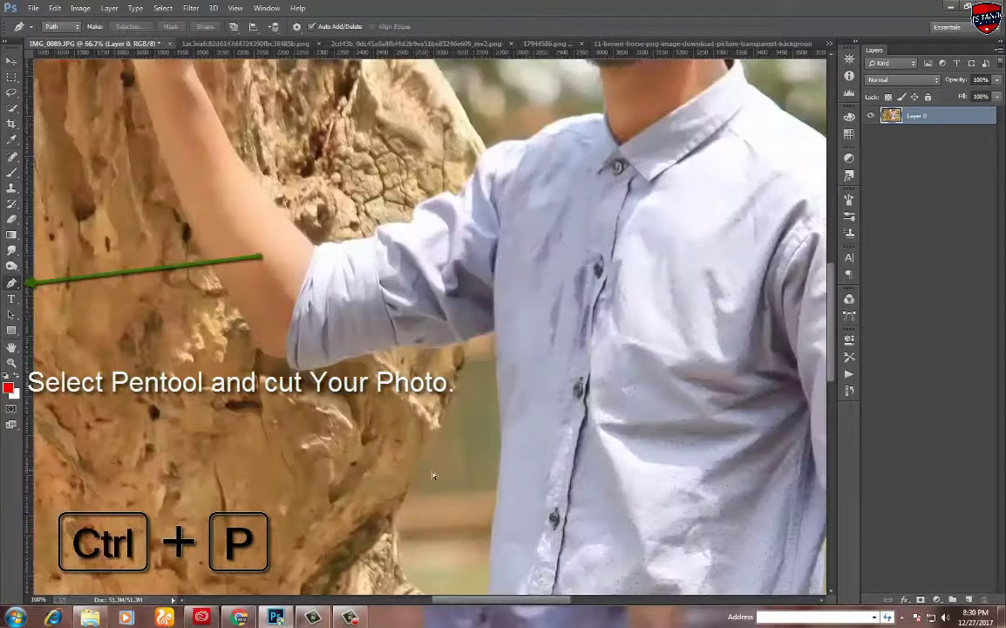
Zoom in to 200% while tracing the pen path along the man's arm, shoulder and jaw
scroll(488, 342, up, 1)
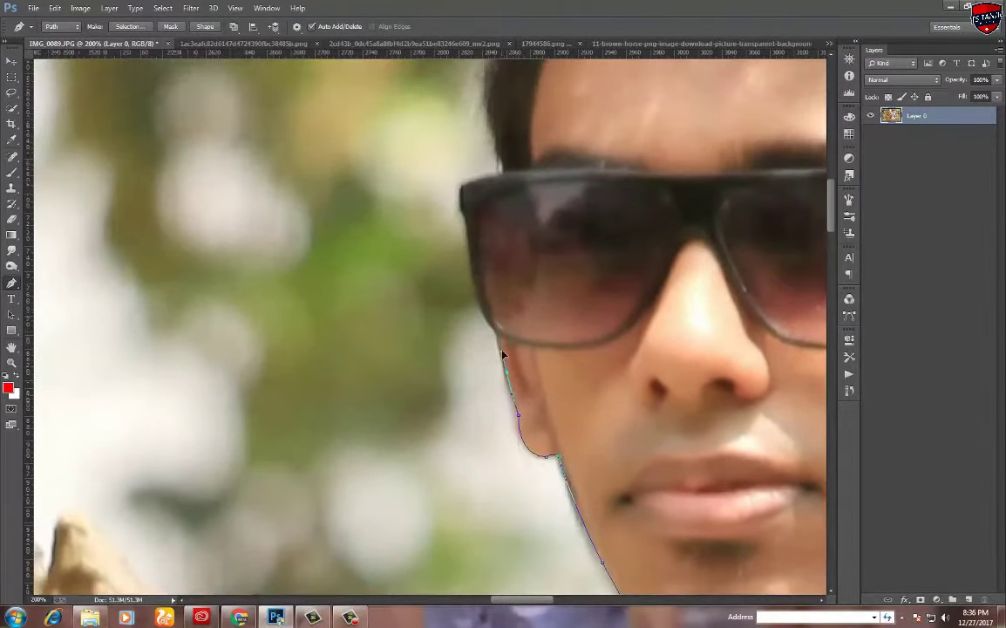
Trace the pen path over the hairline, top of the hair and down the neck
scroll(503, 355, up, 2)
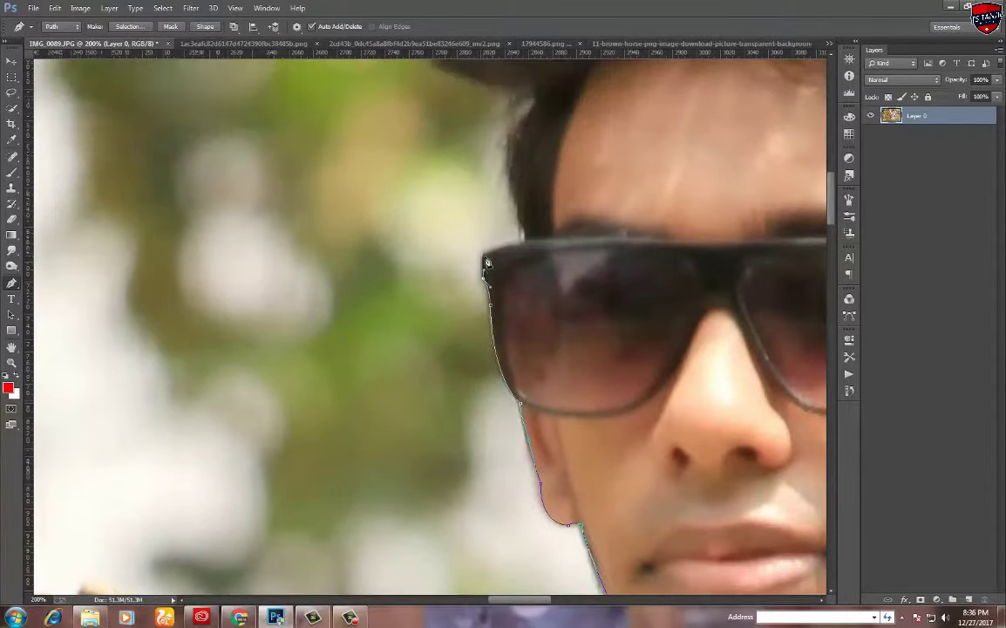
scroll(504, 168, up, 6)
drag(538, 375, 567, 368)
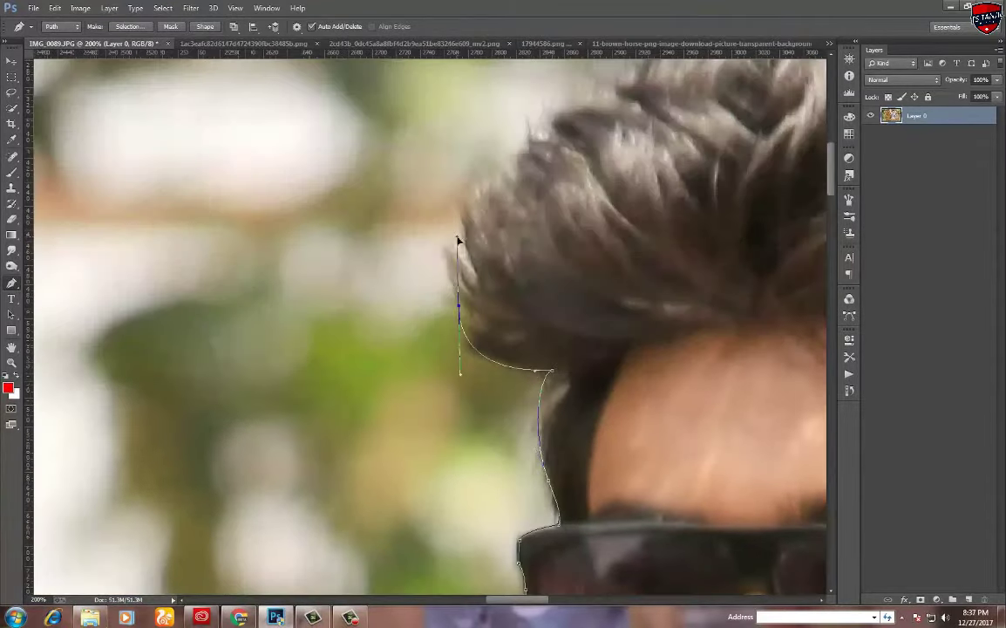
drag(458, 238, 304, 407)
drag(438, 319, 445, 347)
mouse_move(480, 399)
mouse_down()
mouse_move(393, 277)
mouse_move(390, 130)
mouse_up()
drag(373, 357, 411, 216)
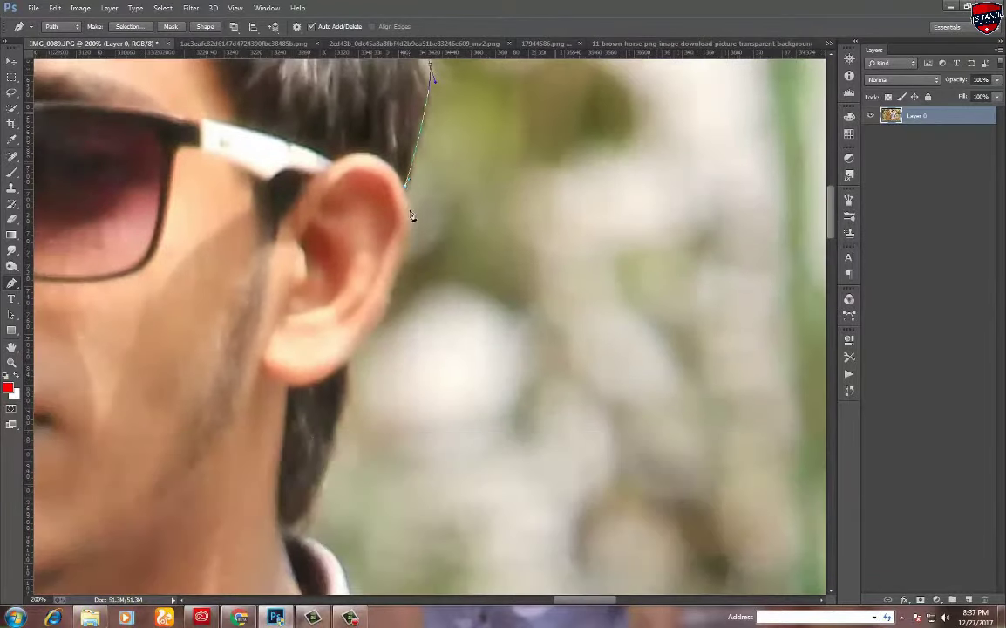
scroll(418, 244, down, 2)
drag(427, 274, 471, 265)
scroll(475, 274, down, 3)
scroll(475, 279, down, 3)
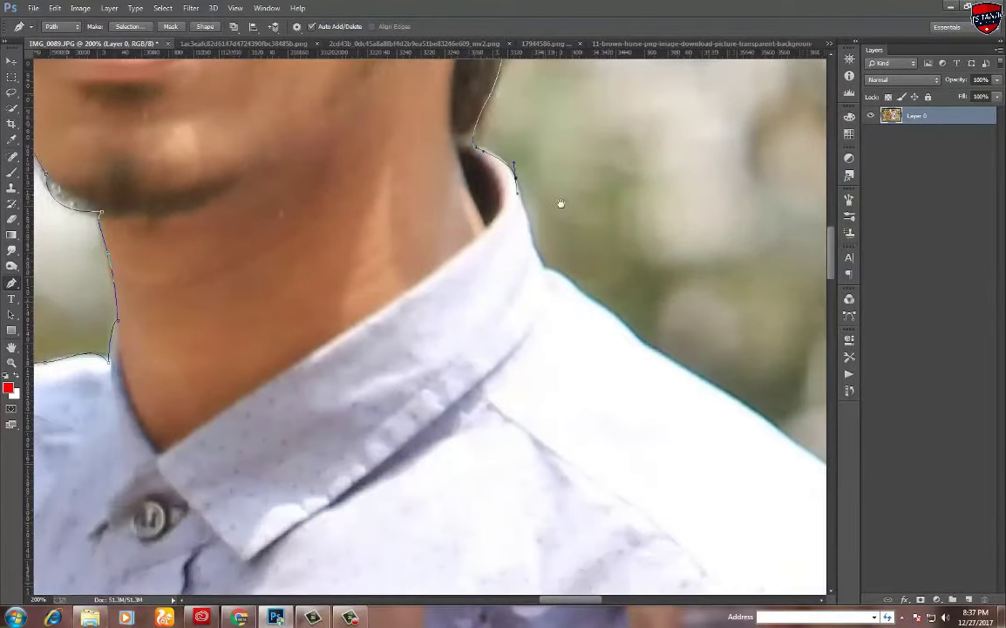
Continue the path along the collar, shoulder, arm and sleeve edges
click(550, 280)
drag(550, 281, 255, 271)
scroll(373, 343, down, 3)
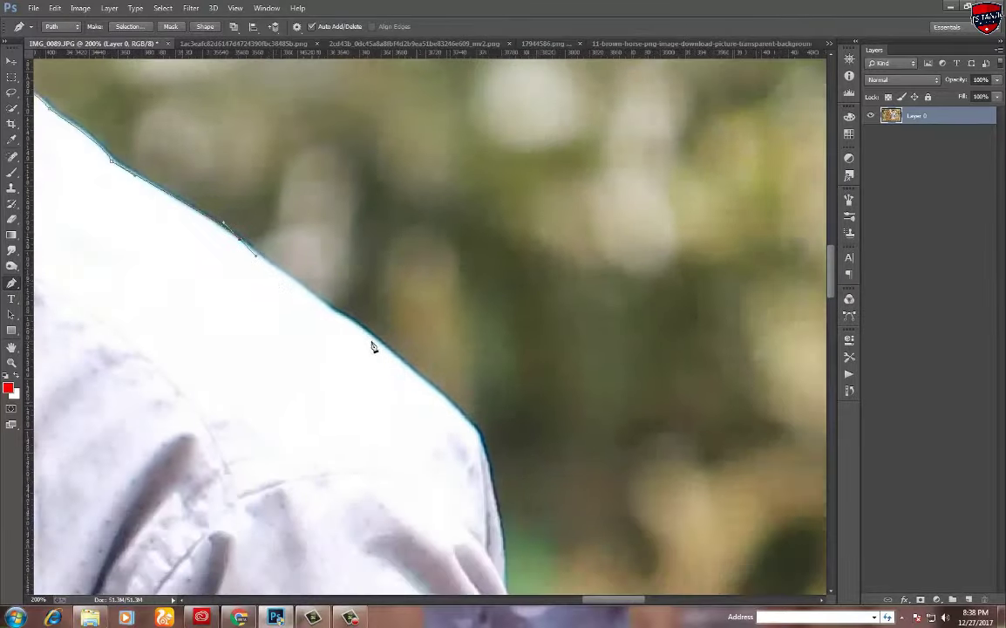
scroll(373, 344, down, 3)
scroll(304, 371, down, 2)
click(317, 325)
scroll(317, 324, down, 3)
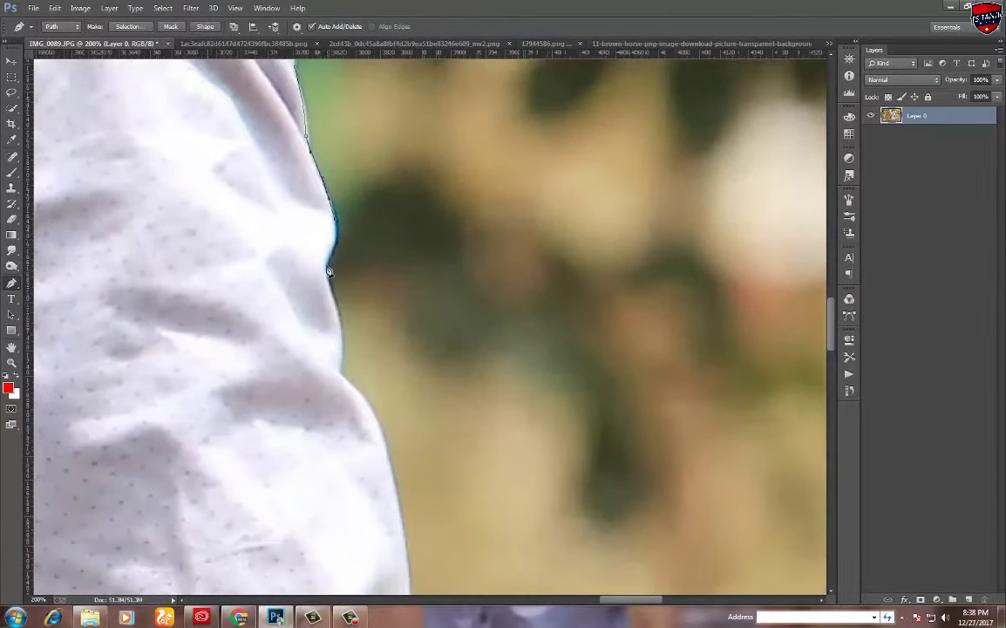
scroll(329, 269, down, 2)
click(340, 260)
scroll(332, 303, down, 3)
click(446, 332)
scroll(431, 318, down, 2)
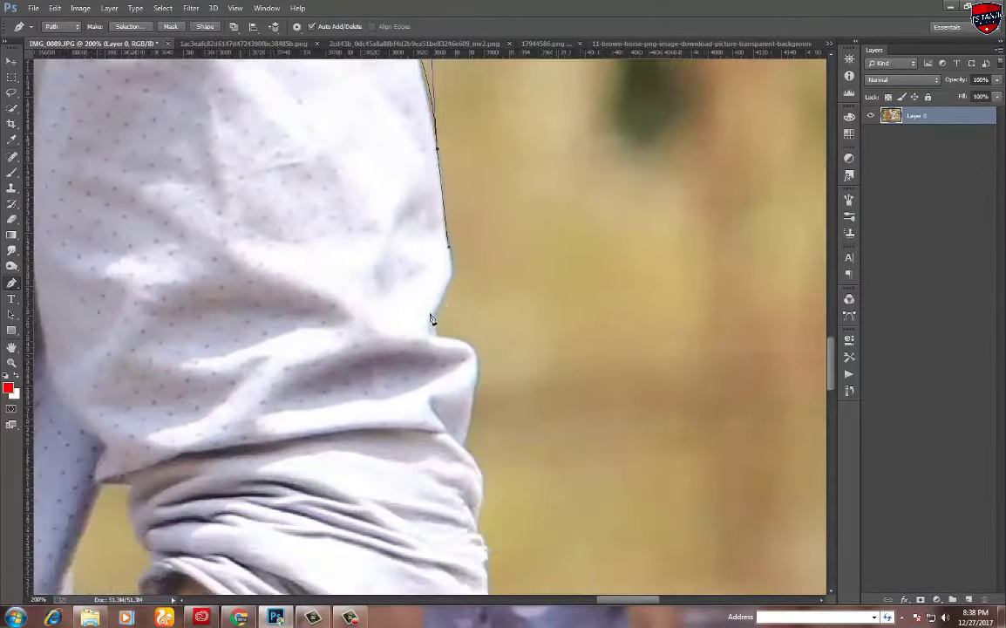
scroll(445, 346, down, 2)
scroll(445, 340, down, 2)
scroll(462, 305, down, 2)
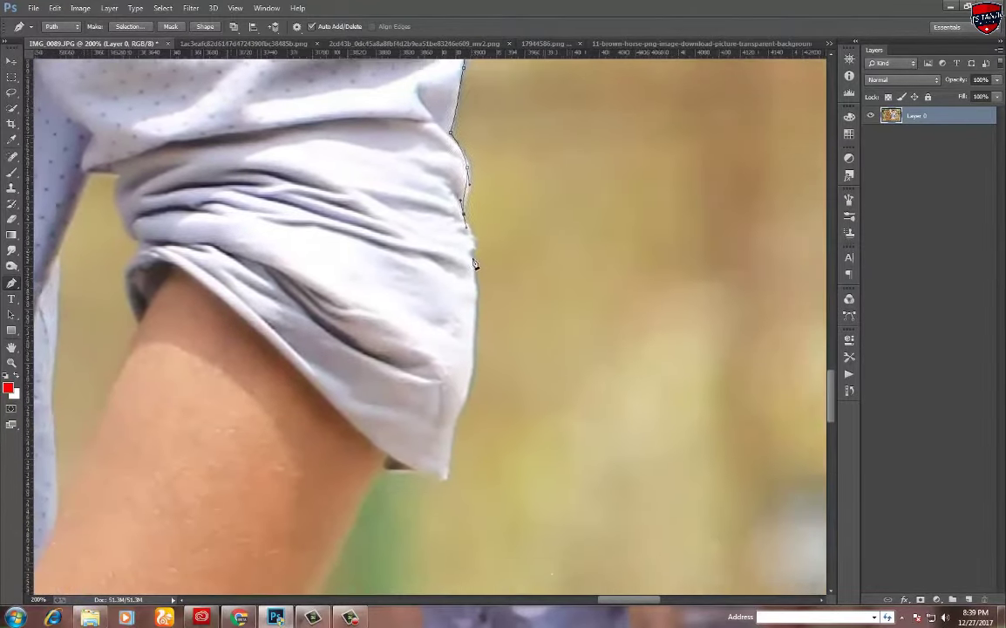
scroll(480, 279, down, 2)
Extend the path past the sleeve, the shirt edge by the hand and the trouser leg
drag(493, 264, 481, 277)
scroll(417, 323, down, 1)
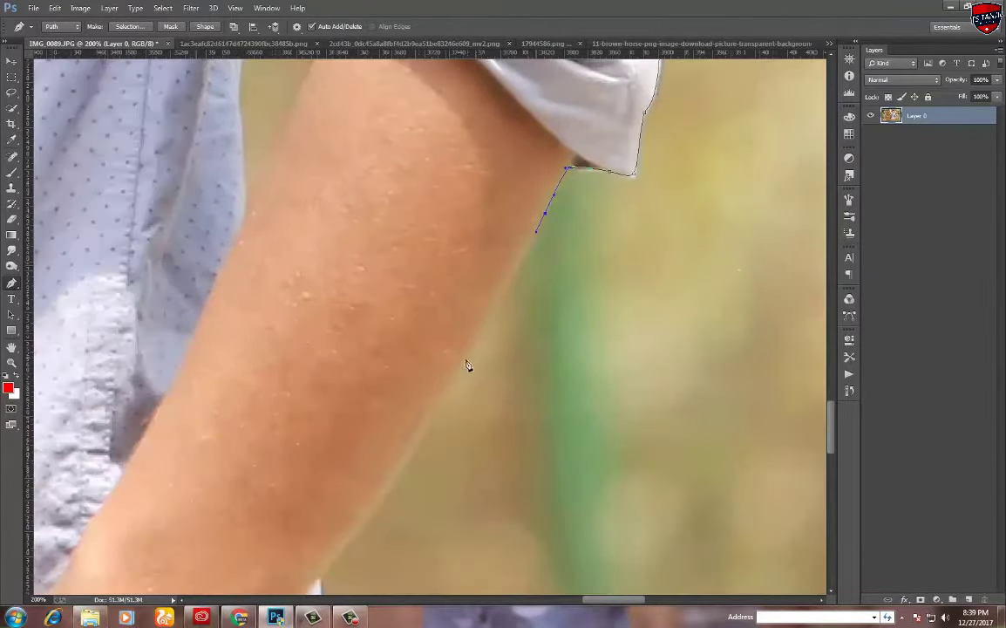
drag(539, 233, 500, 313)
scroll(464, 359, down, 3)
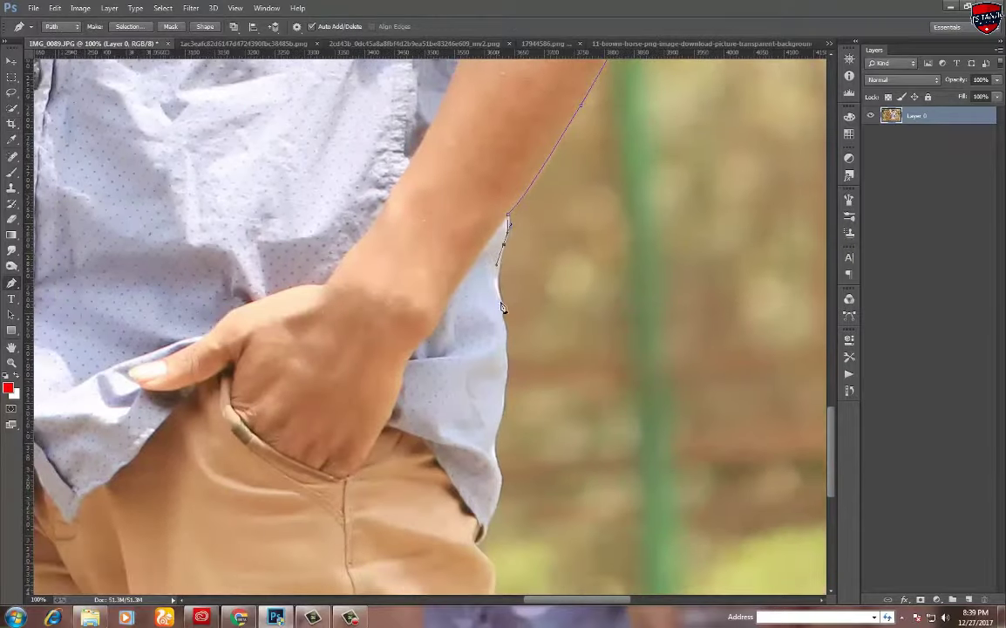
scroll(488, 261, down, 2)
click(492, 252)
scroll(497, 279, down, 2)
scroll(504, 296, down, 1)
scroll(508, 319, down, 1)
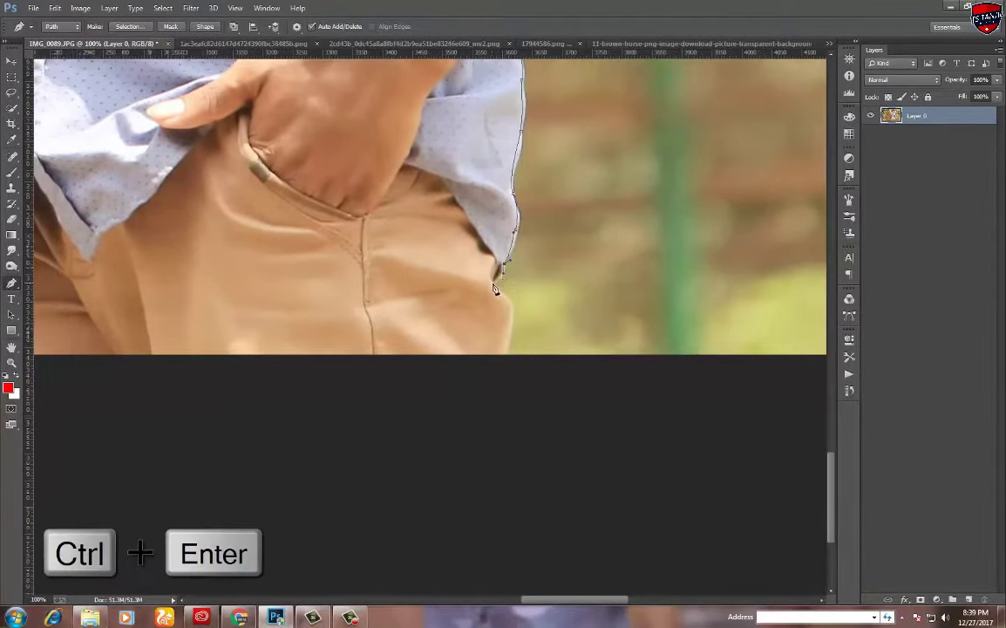
scroll(508, 319, down, 1)
scroll(506, 321, left, 3)
drag(610, 305, 597, 342)
scroll(523, 314, left, 5)
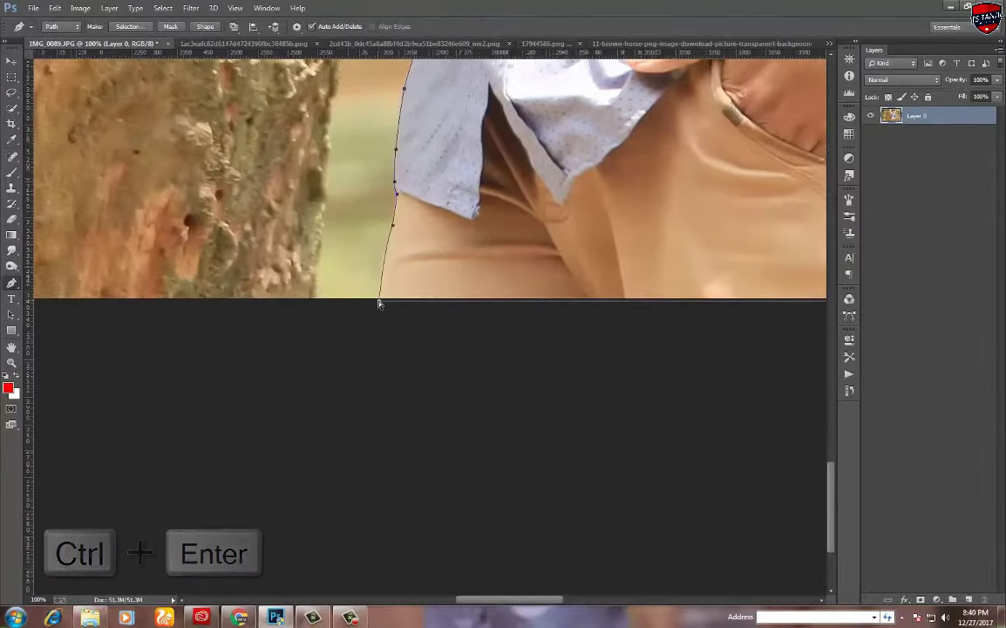
Load the man's path as a selection and refine its edges with Refine Edge
key(ctrl+Return)
key(ctrl+0)
click(163, 8)
key(ctrl+alt+r)
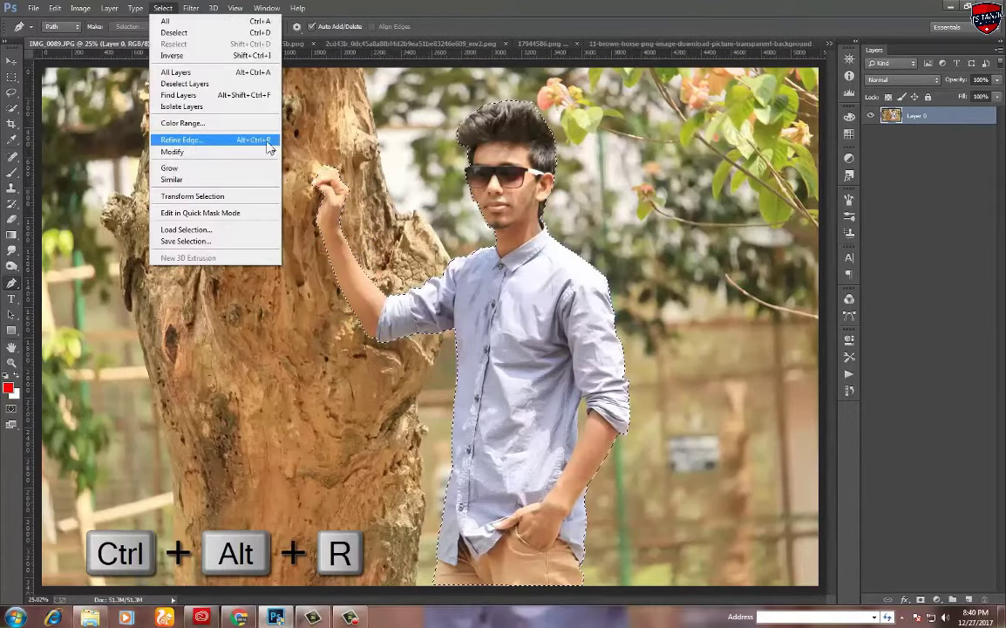
scroll(508, 351, up, 5)
scroll(509, 352, right, 2)
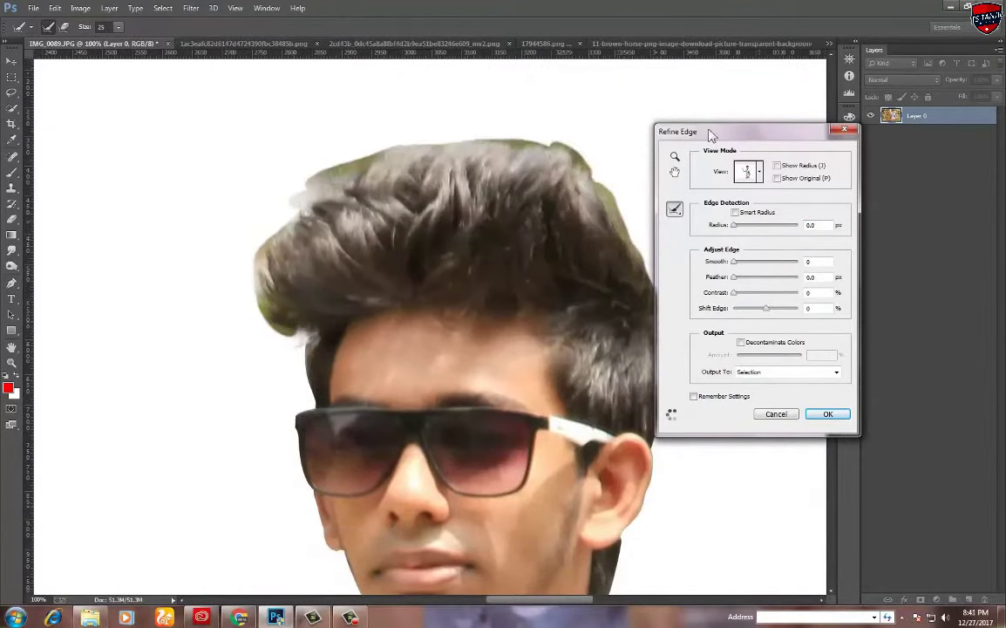
drag(710, 134, 746, 135)
scroll(610, 409, down, 5)
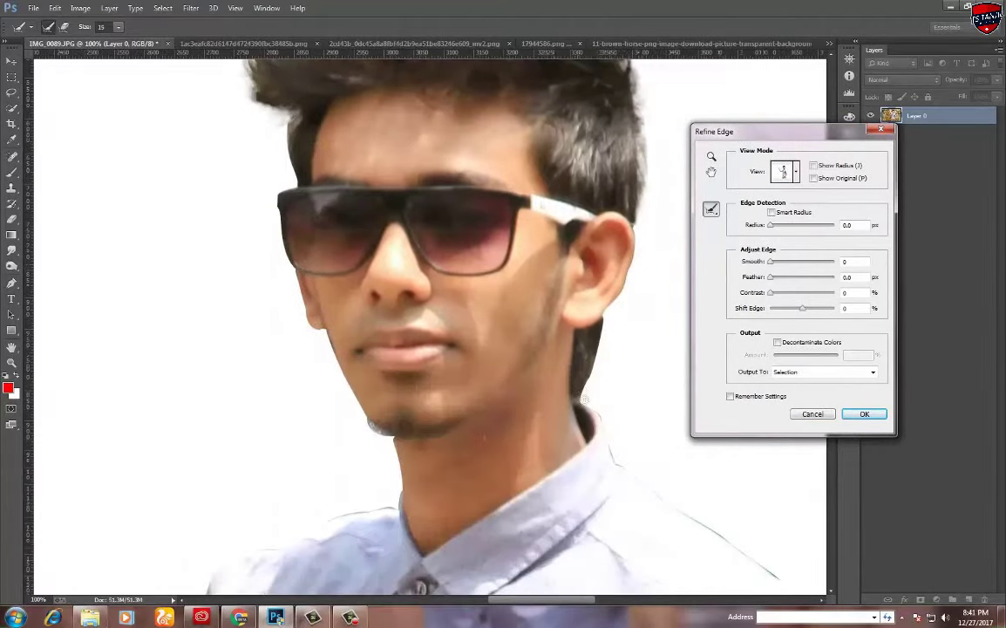
scroll(398, 446, up, 2)
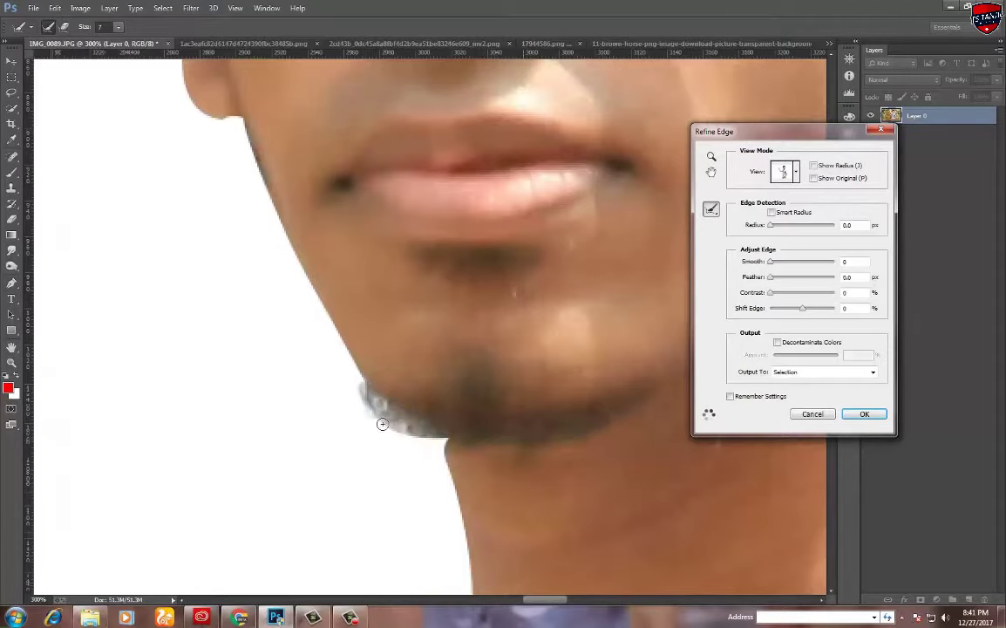
key(ctrl+0)
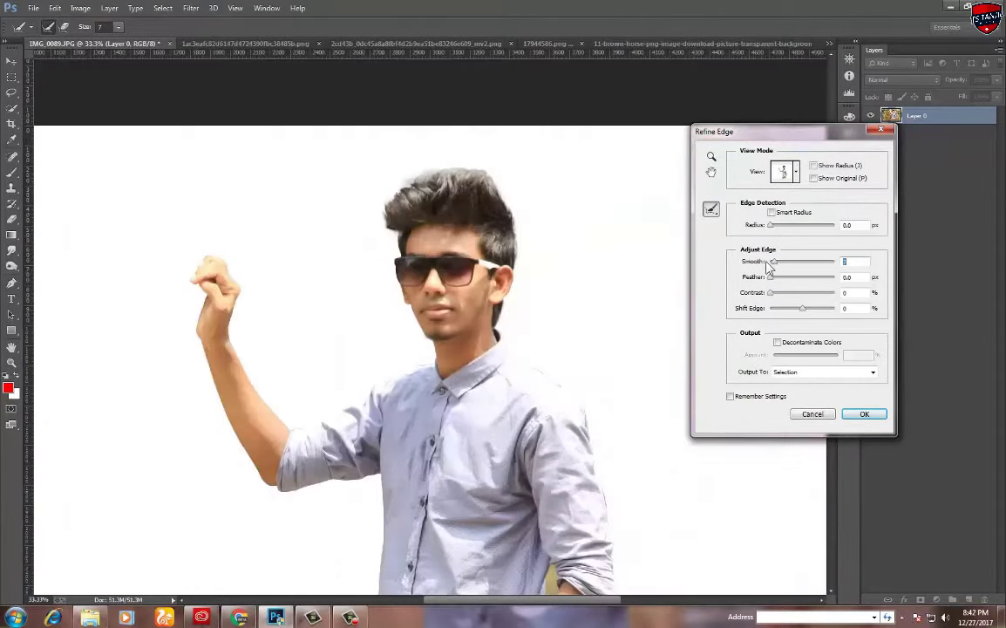
click(864, 414)
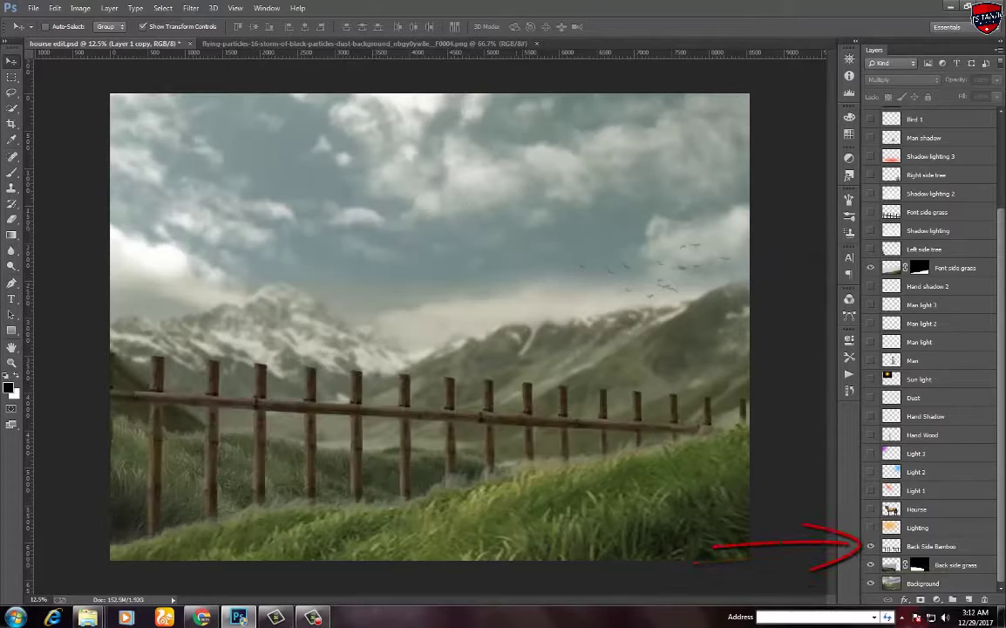
Darken the Back Side Bamboo layer with Levels, raising the black input to 6
click(80, 8)
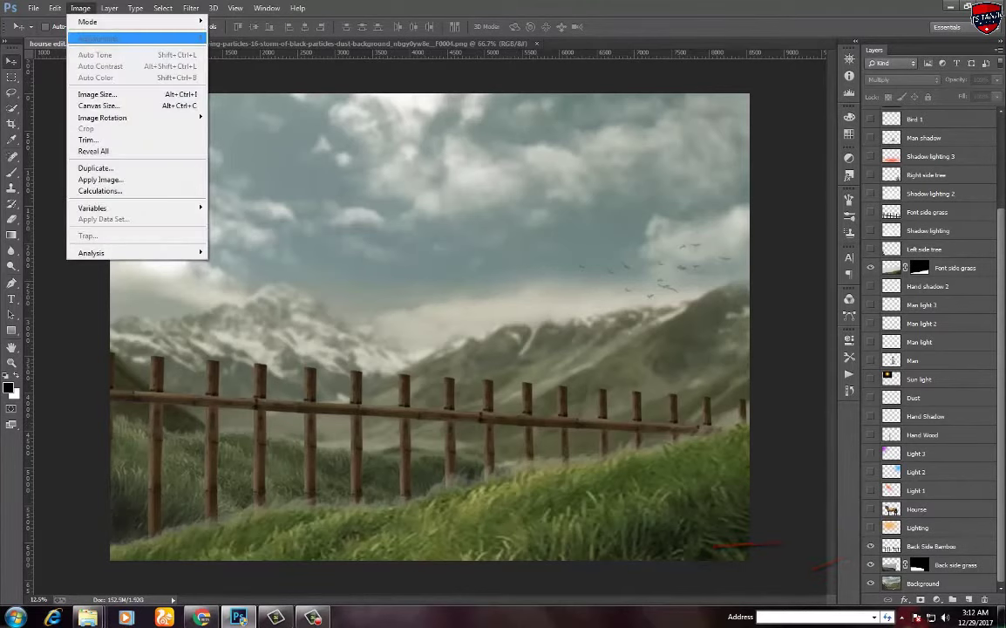
click(931, 546)
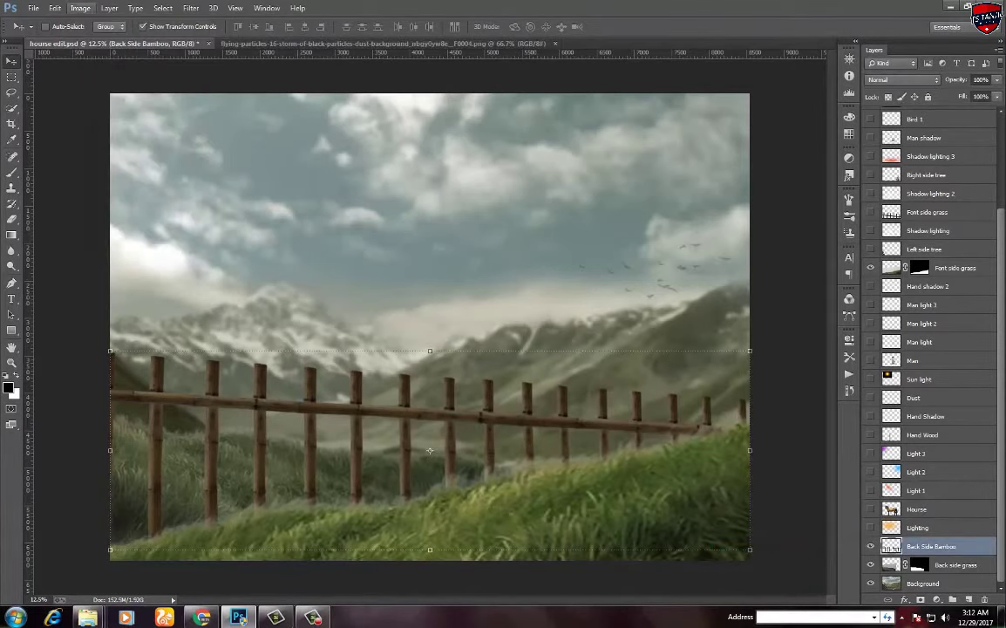
click(80, 8)
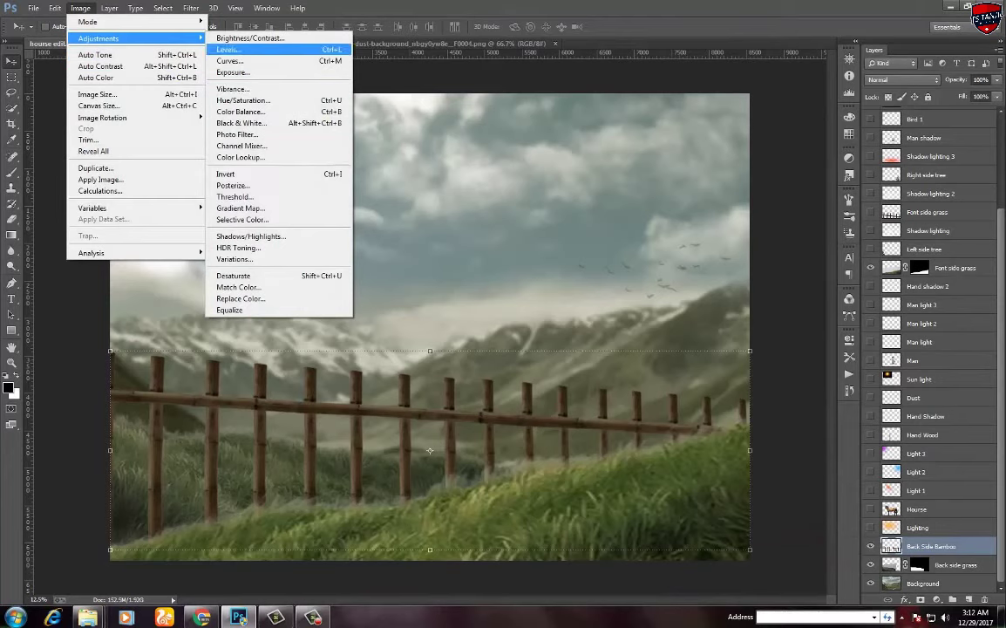
click(229, 49)
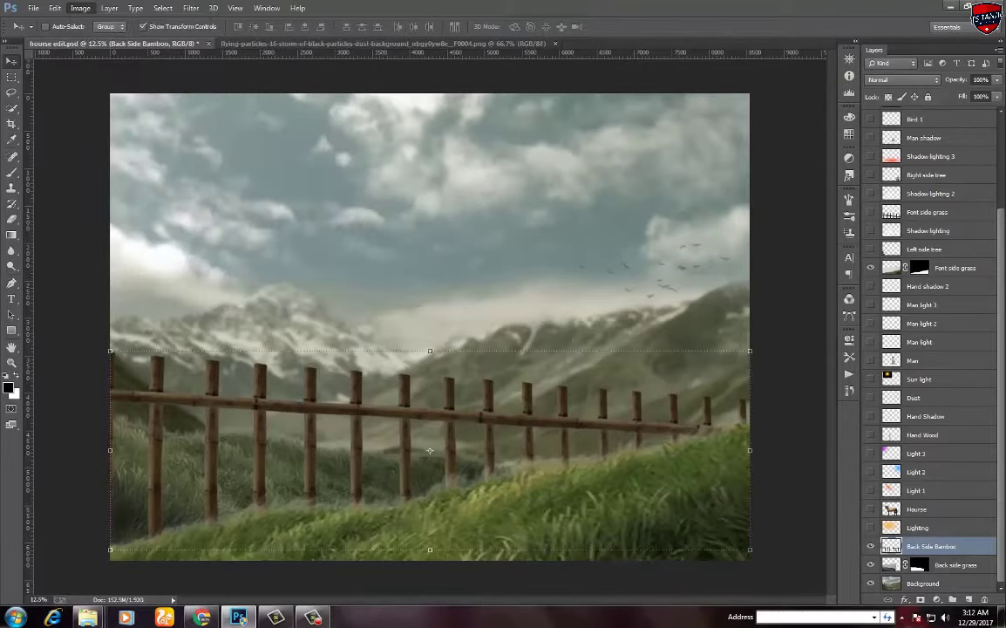
drag(398, 265, 402, 265)
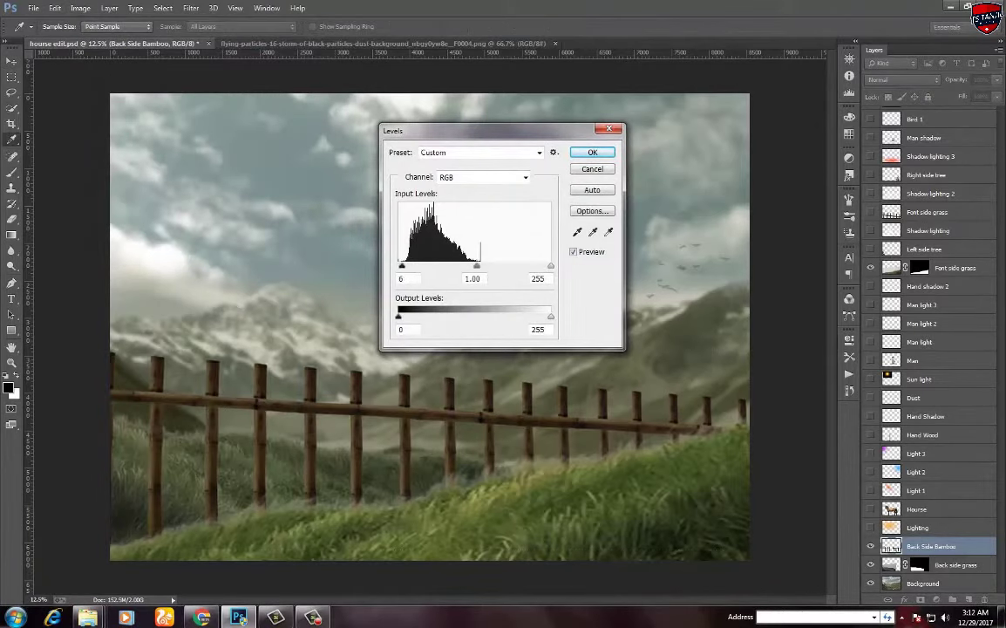
key(Return)
key(v)
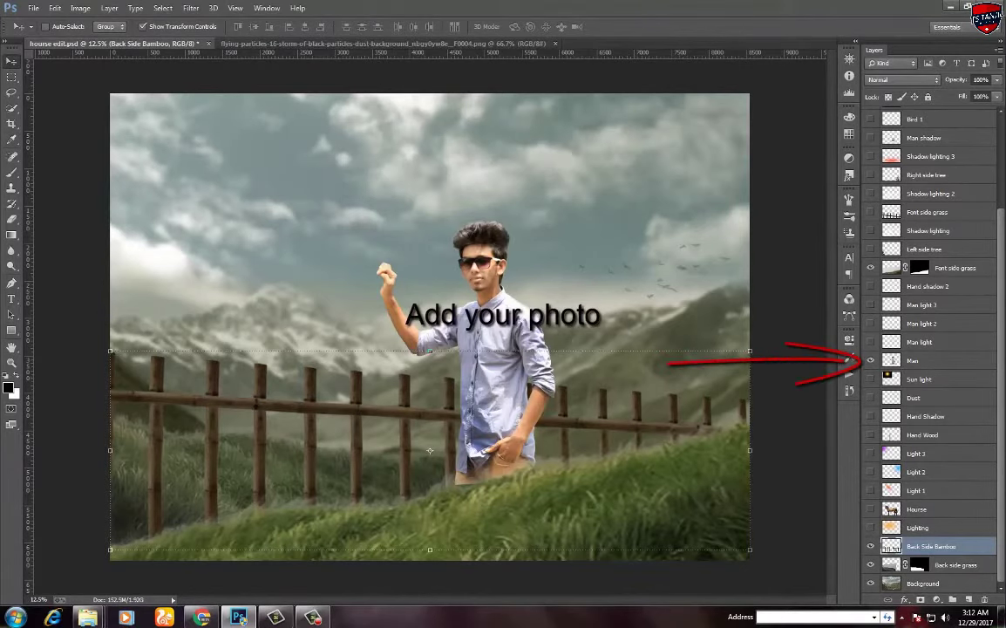
Select the Man layer, then undo an accidental move of the man
click(912, 360)
drag(518, 319, 568, 275)
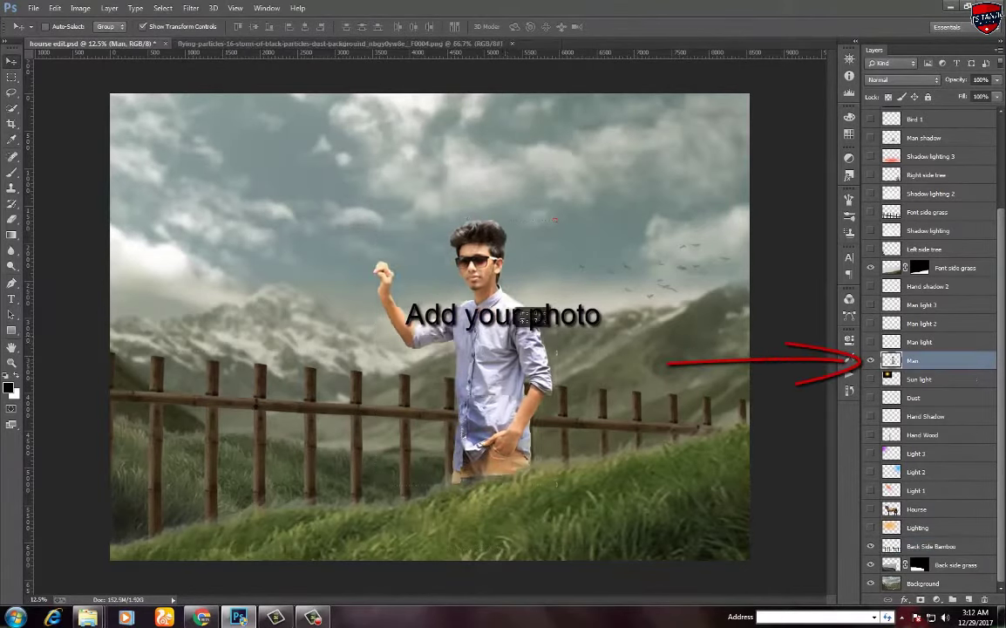
key(ctrl+z)
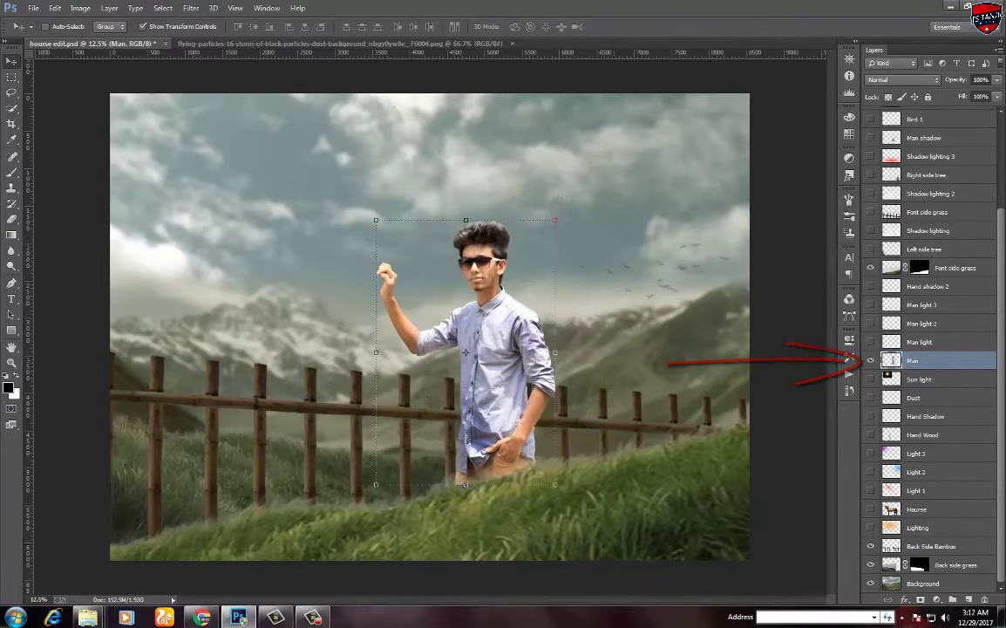
Show the Hourse layer's horse and reveal the blurred foreground fence
click(870, 509)
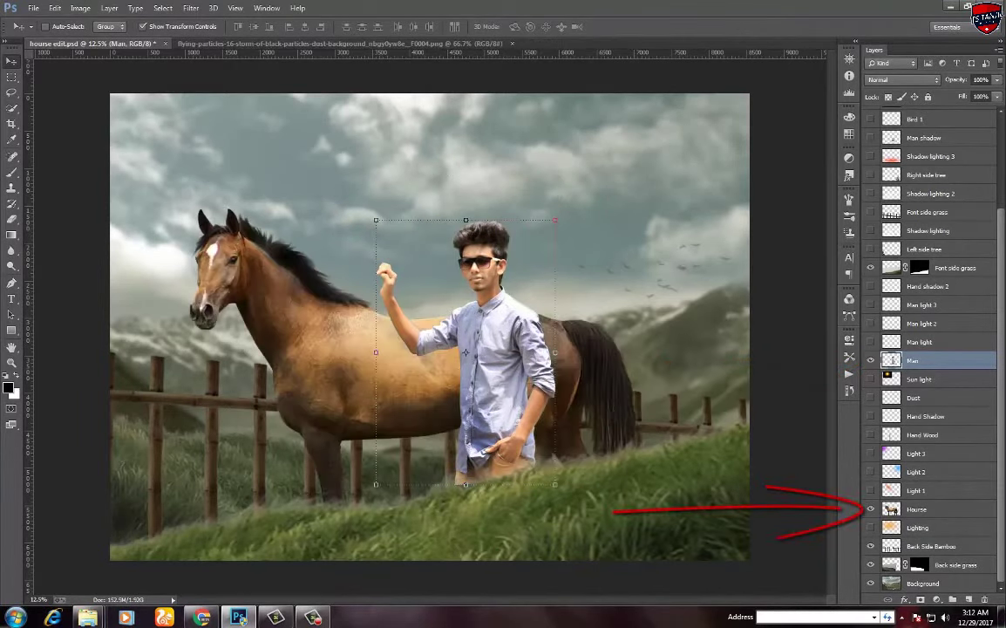
click(870, 509)
click(870, 509)
click(916, 509)
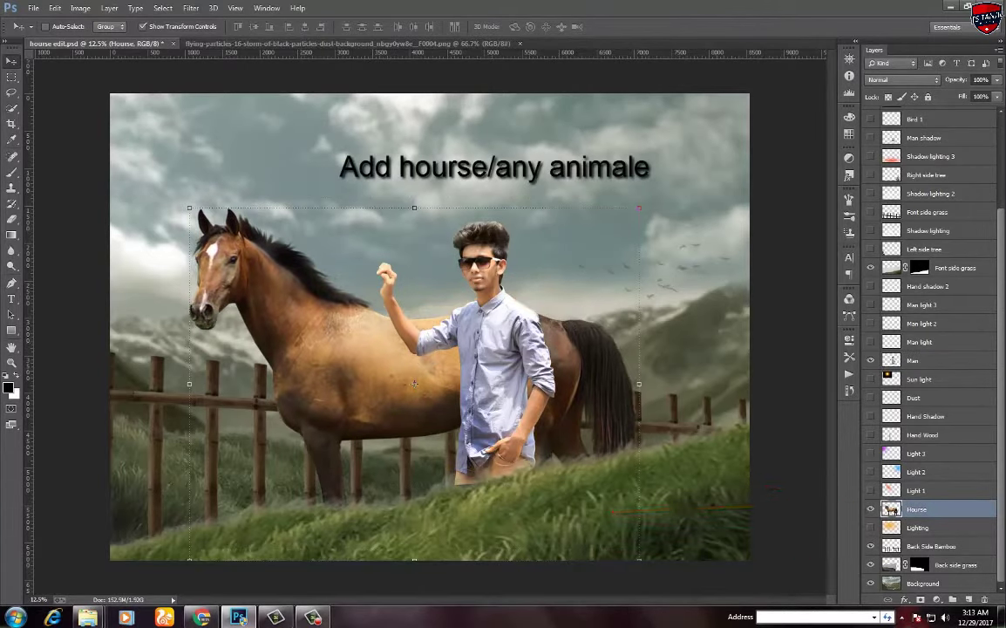
click(870, 212)
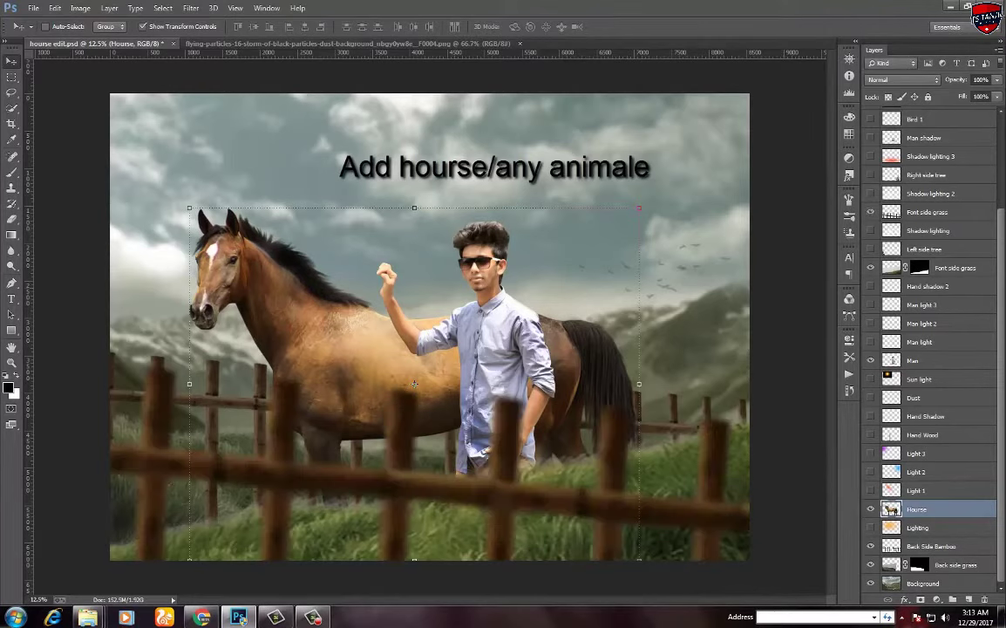
Select Font side grass and turn on the Sun light layer's glow in the sky
ctrl+click(430, 459)
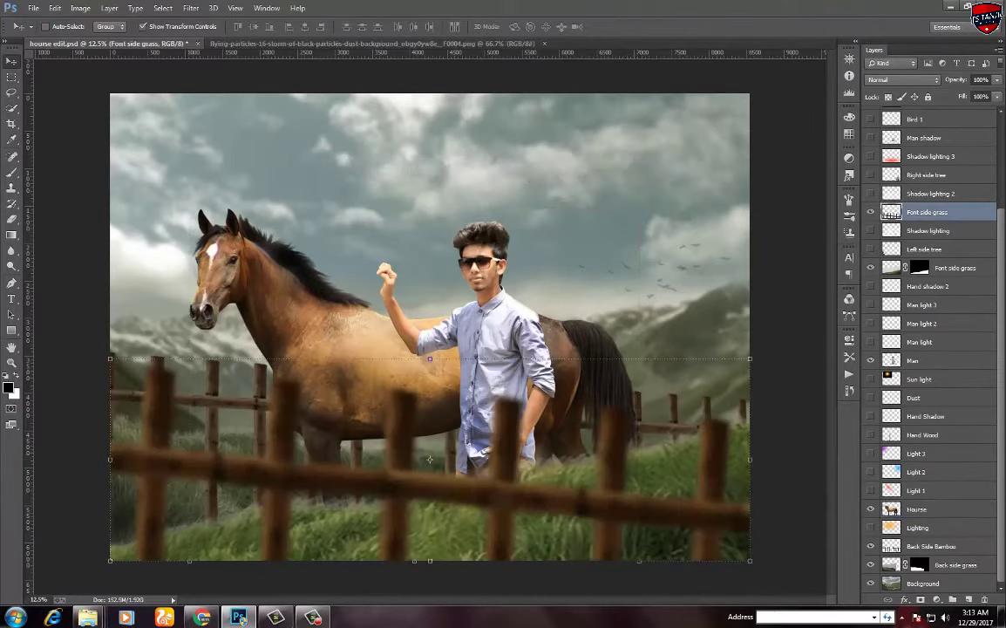
scroll(929, 349, up, 1)
scroll(928, 348, up, 2)
scroll(929, 349, up, 1)
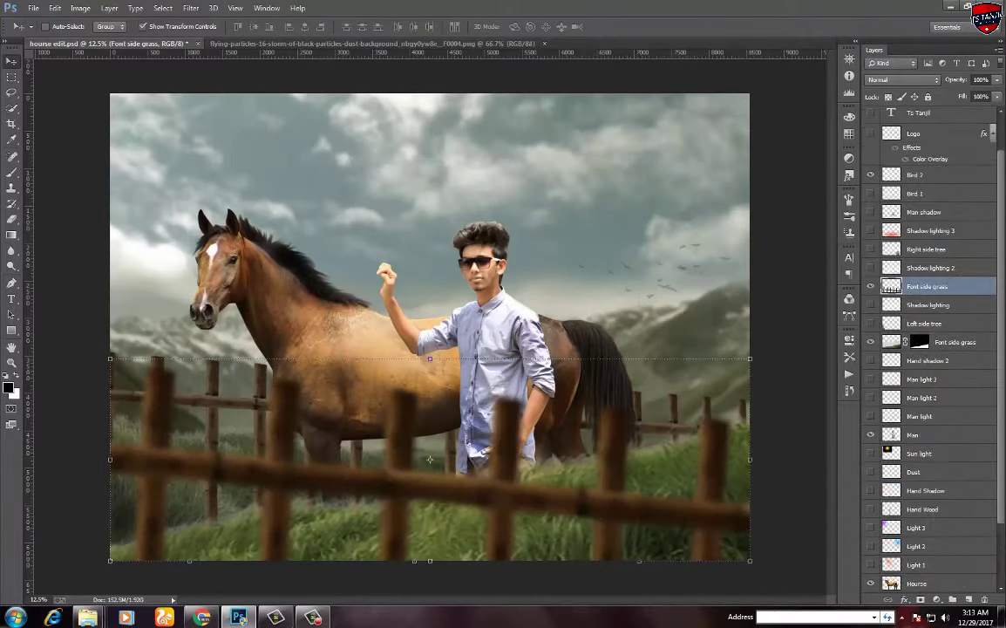
scroll(929, 348, up, 2)
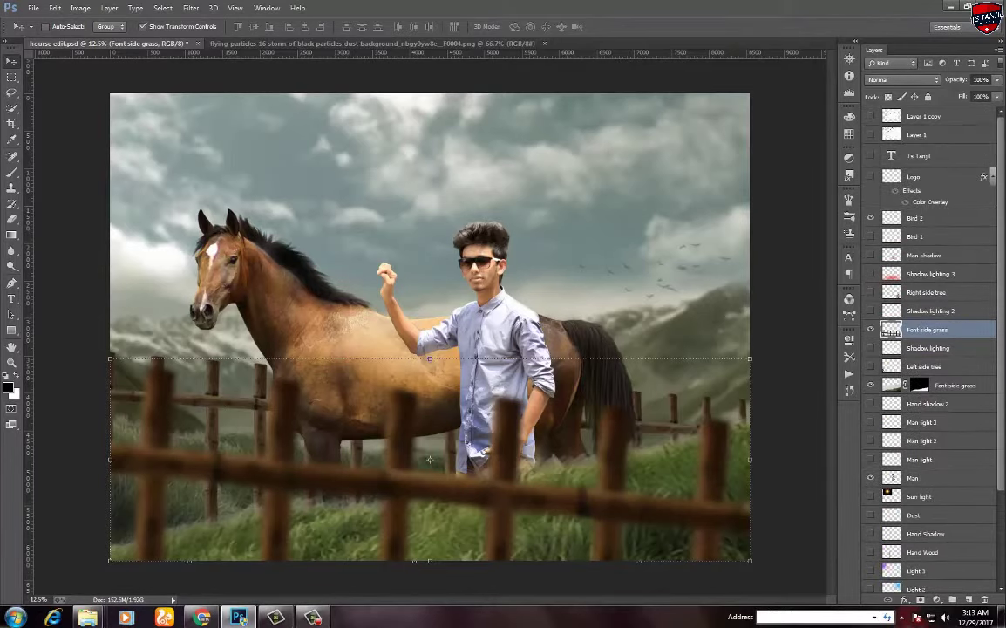
scroll(929, 349, down, 2)
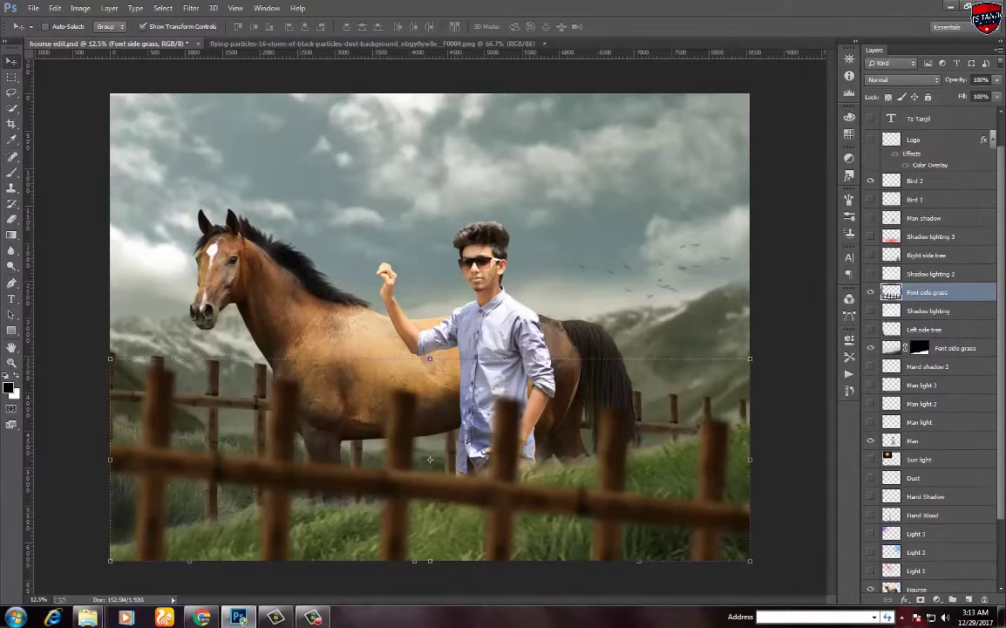
click(870, 458)
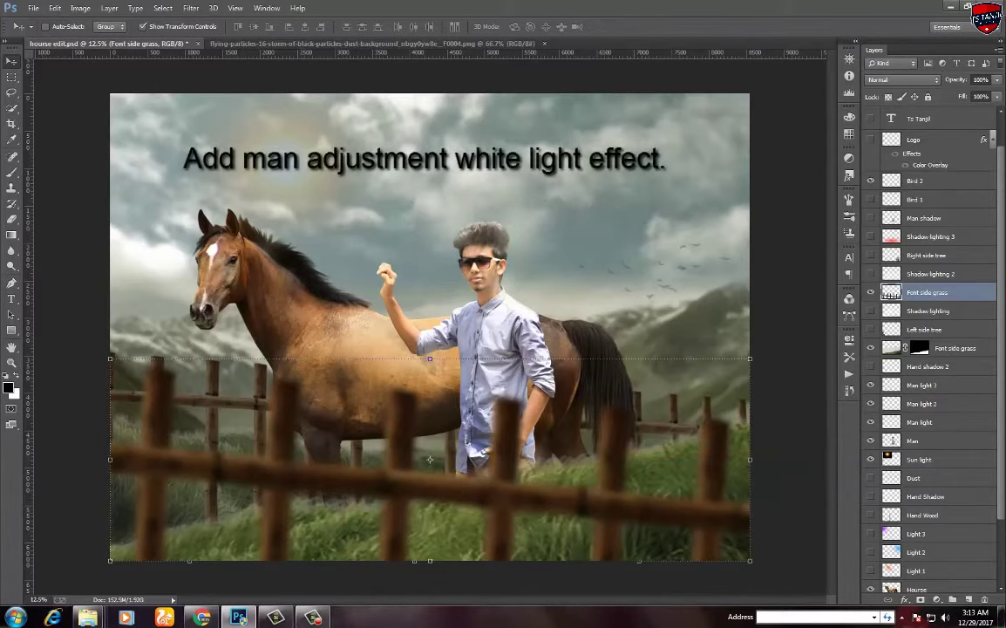
Show the Hand Wood post, nudge it under the man's hand, and compare the lighting
scroll(925, 348, down, 1)
click(870, 477)
click(922, 478)
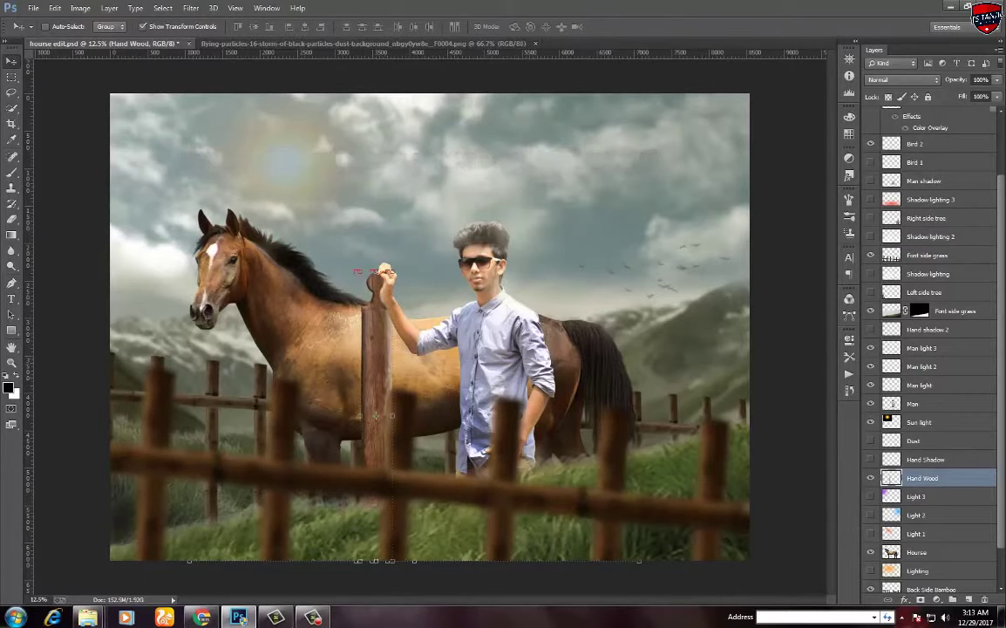
drag(352, 371, 358, 371)
drag(375, 371, 373, 371)
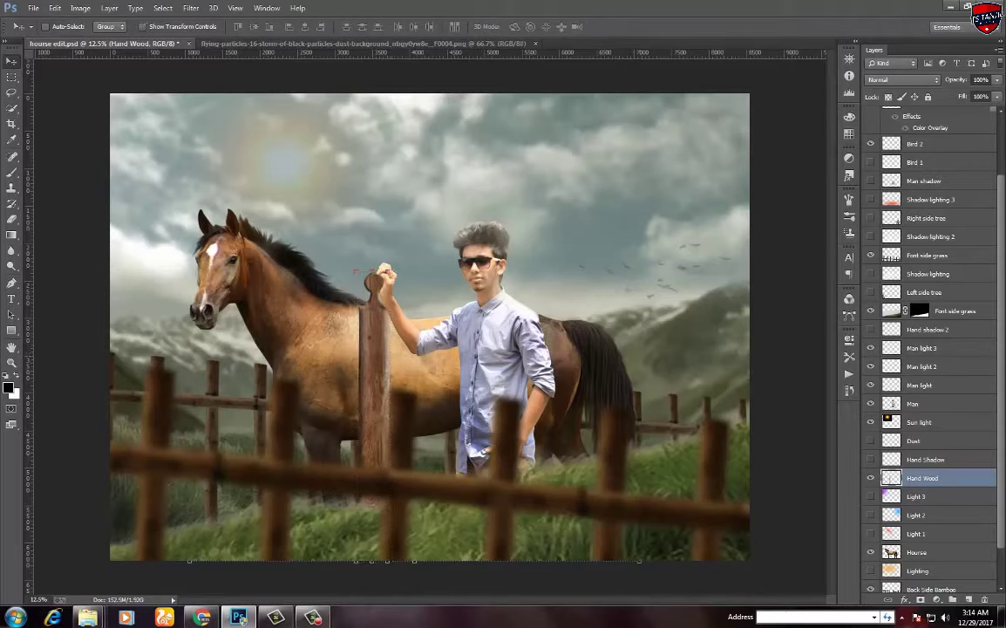
key(ctrl+z)
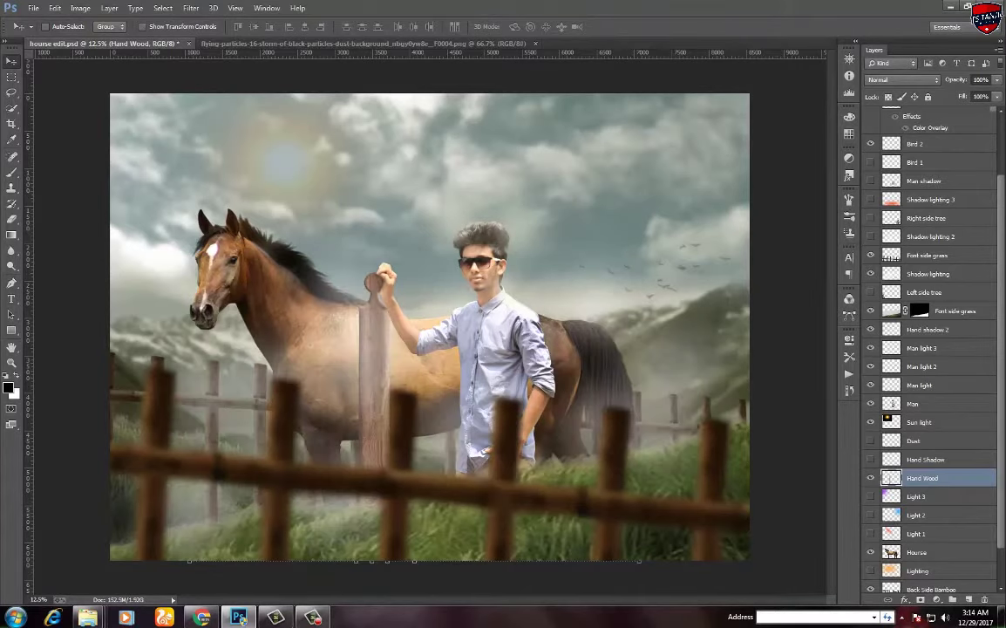
key(ctrl+z)
key(ctrl+z)
key(ctrl+z)
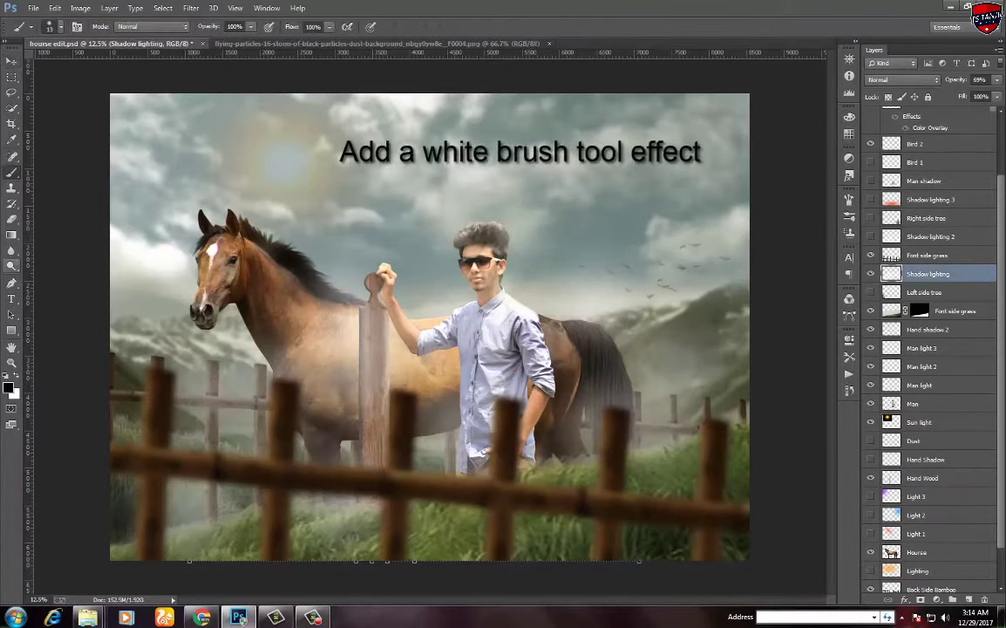
Test white particle brush dabs on the sky, undo them, and show the Right side tree
click(8, 387)
click(622, 173)
right_click(584, 202)
key(Return)
click(577, 258)
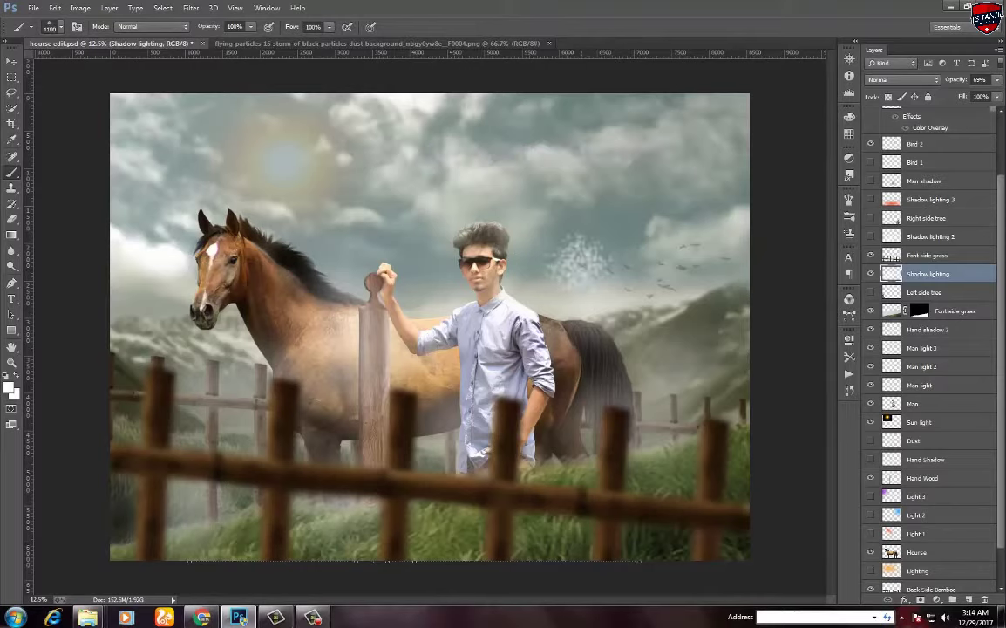
click(646, 277)
key(ctrl+alt+z)
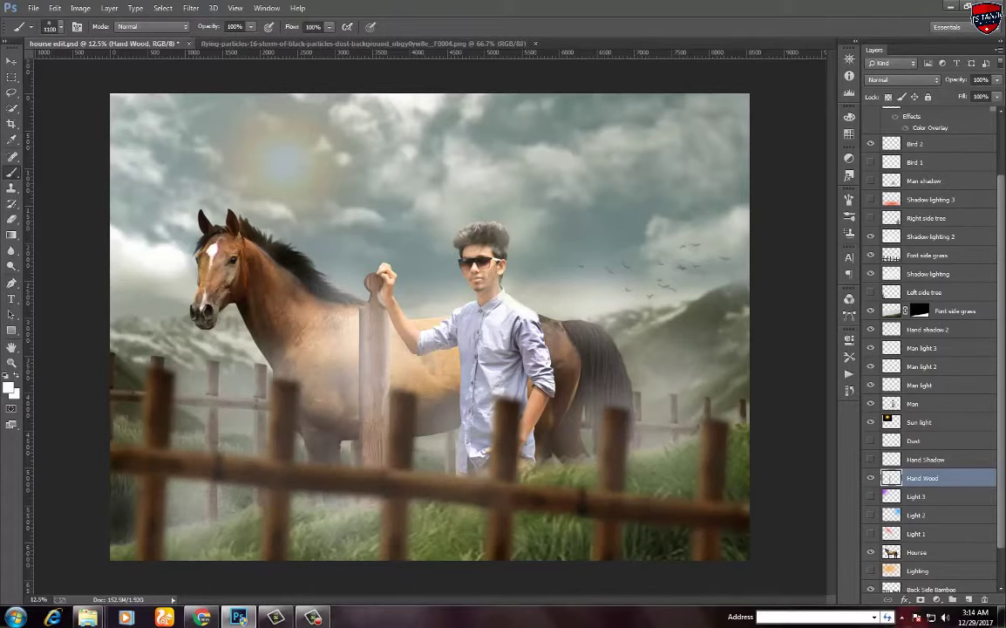
key(ctrl+shift+z)
key(ctrl+shift+z)
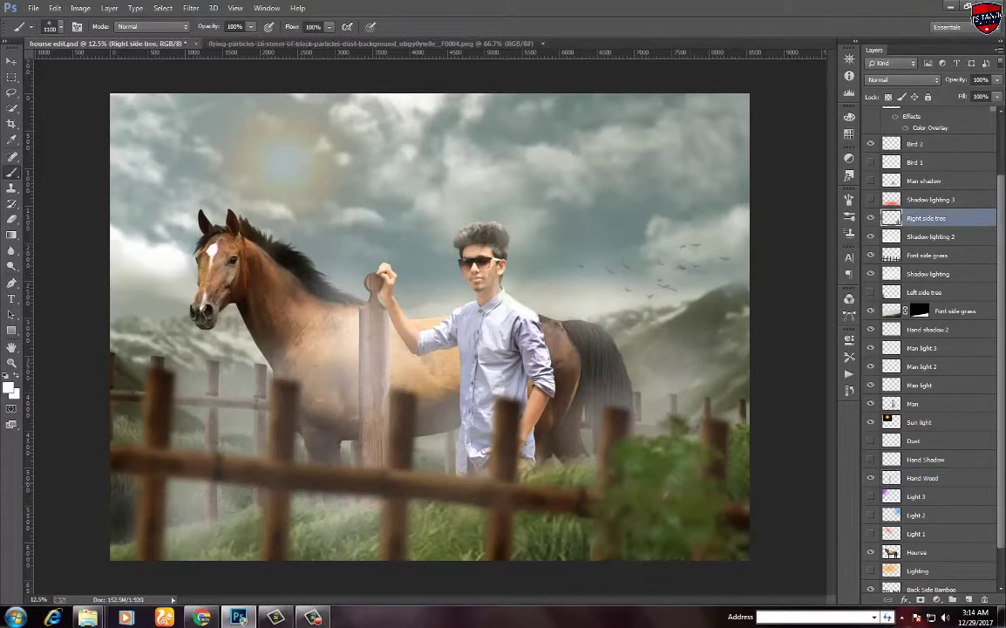
Turn on Shadow lighting 3 and the Bird 1 and Bird 2 flocks
key(v)
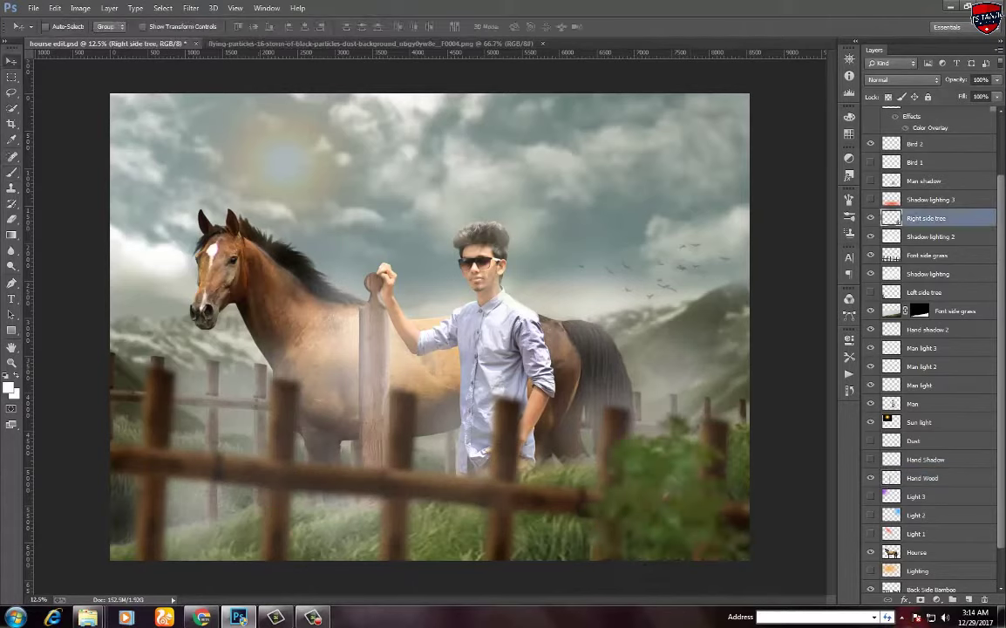
click(931, 200)
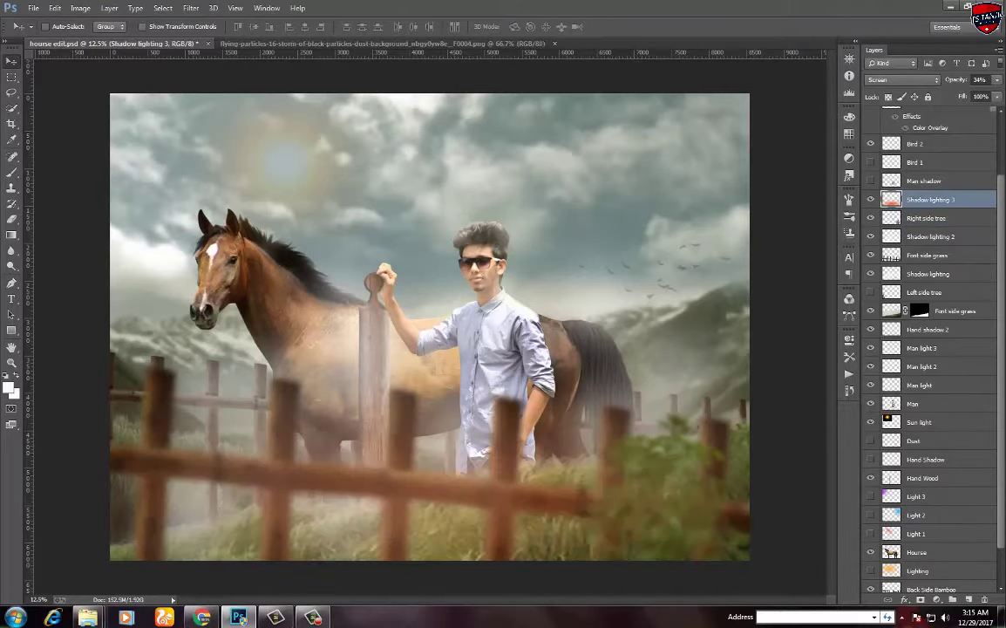
scroll(929, 349, down, 2)
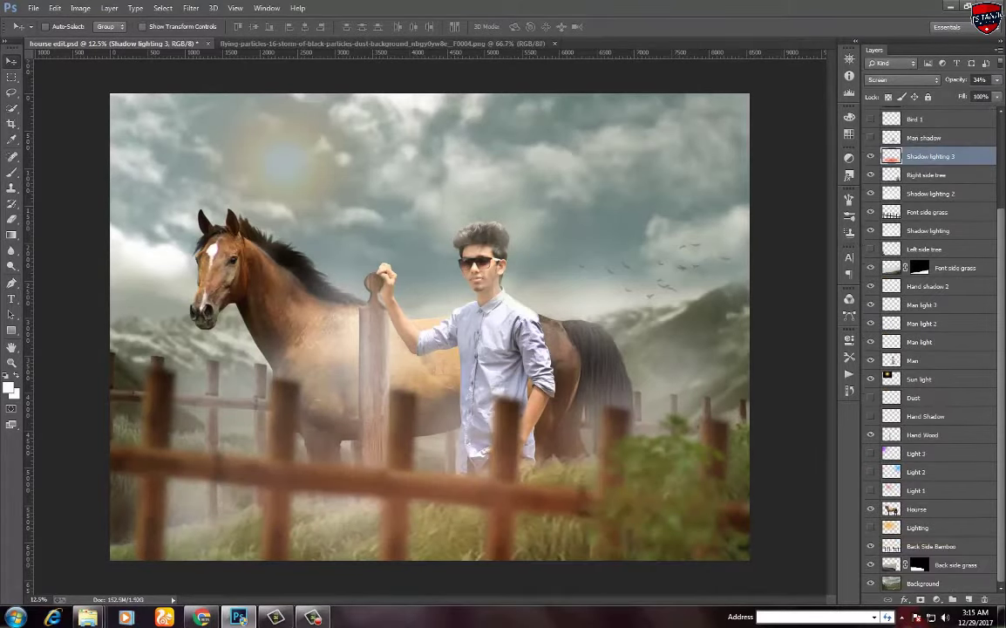
scroll(929, 348, up, 5)
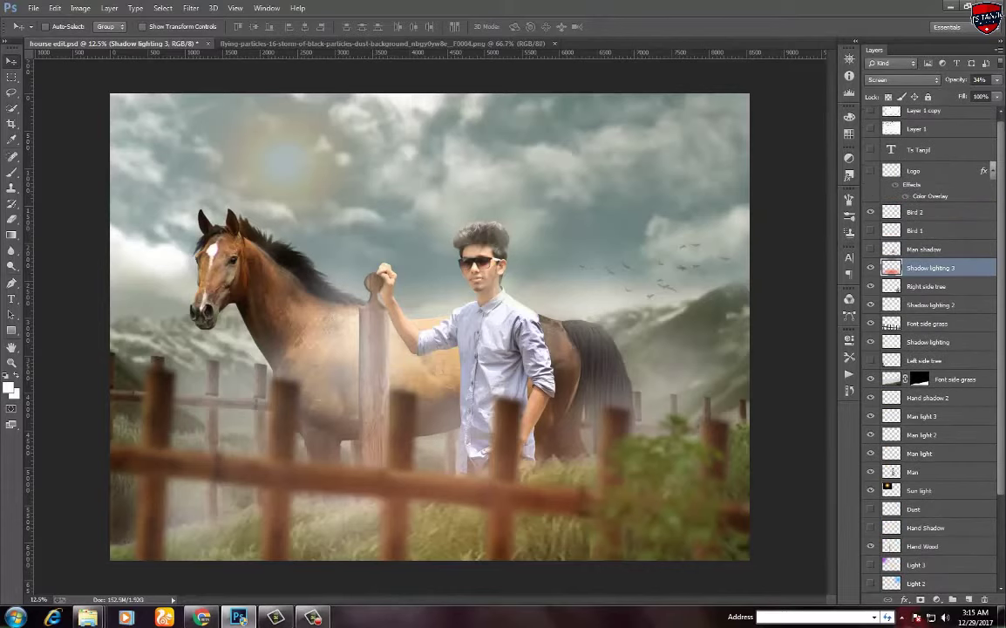
click(870, 230)
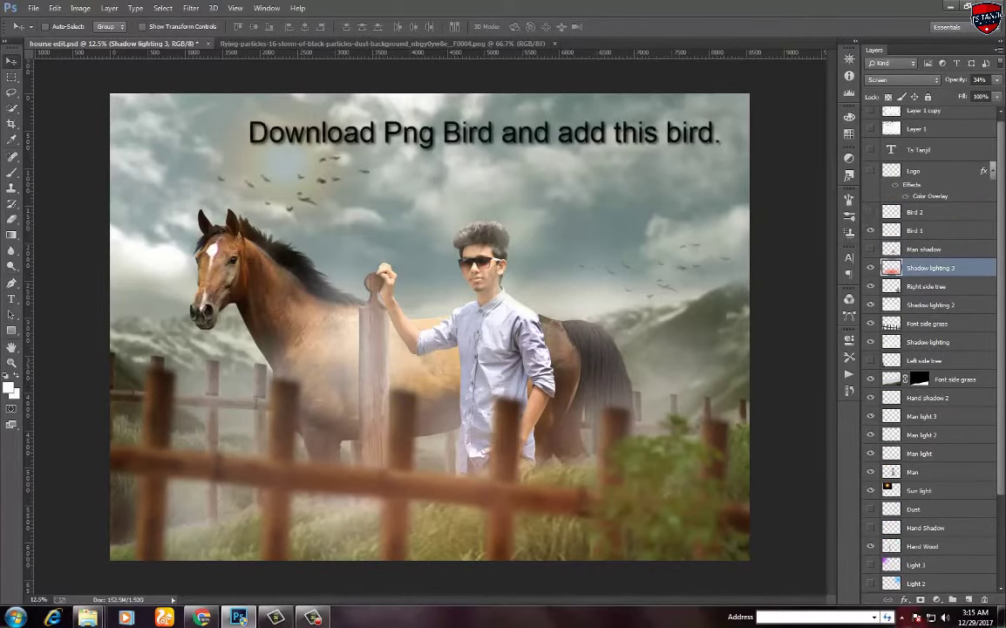
click(870, 212)
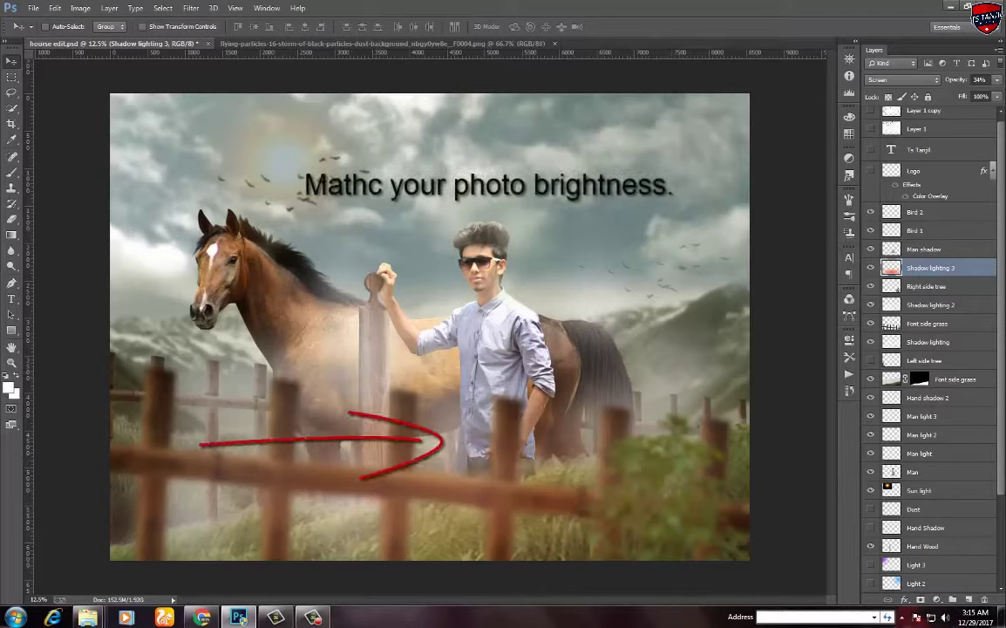
Add a purple tint to the upper-left sky and warm orange light over the horse's mane
scroll(928, 349, down, 2)
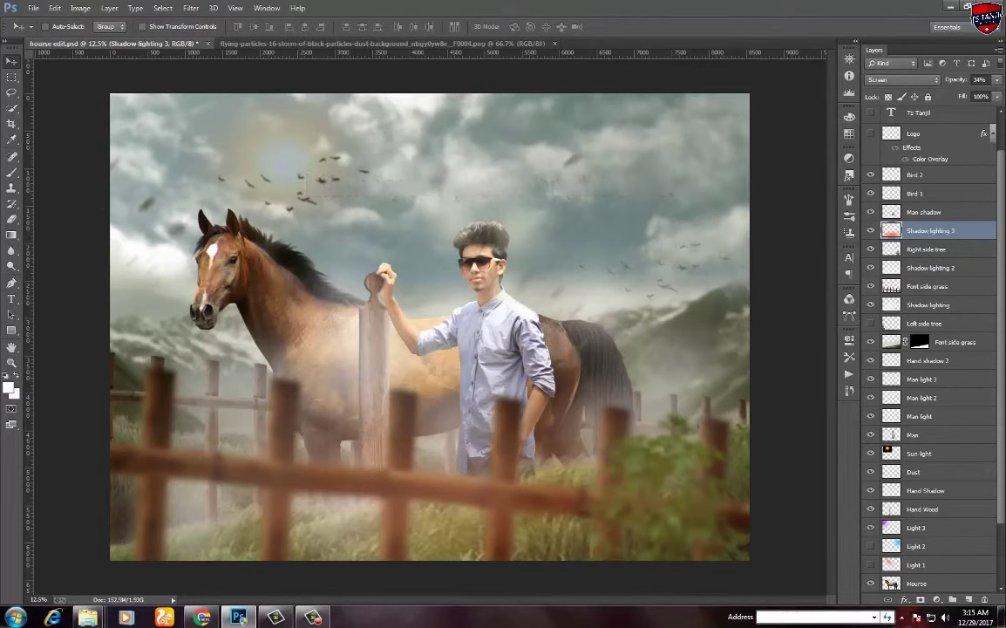
click(188, 165)
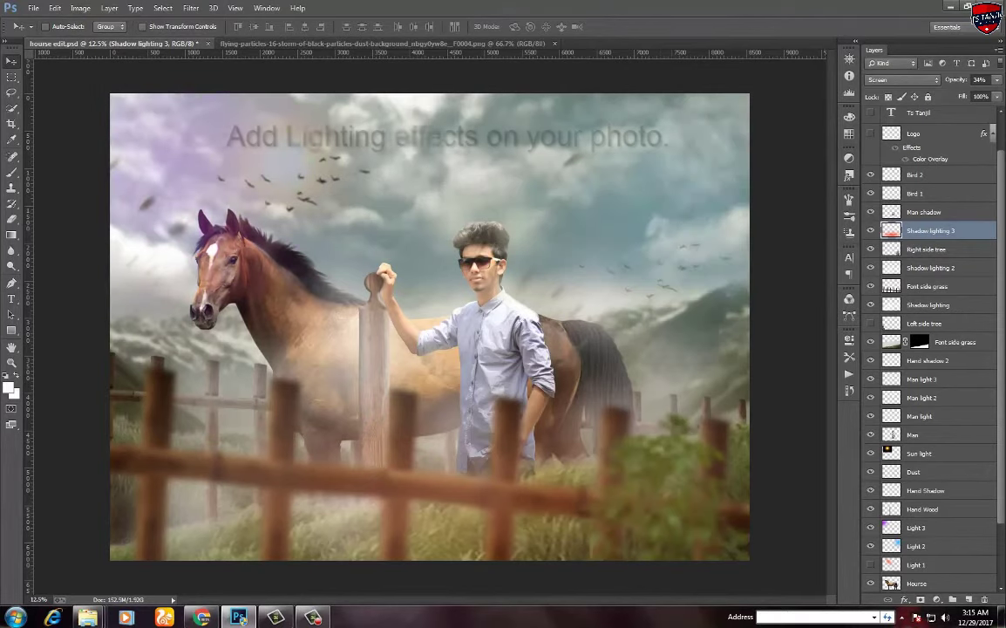
click(303, 205)
key(ctrl+z)
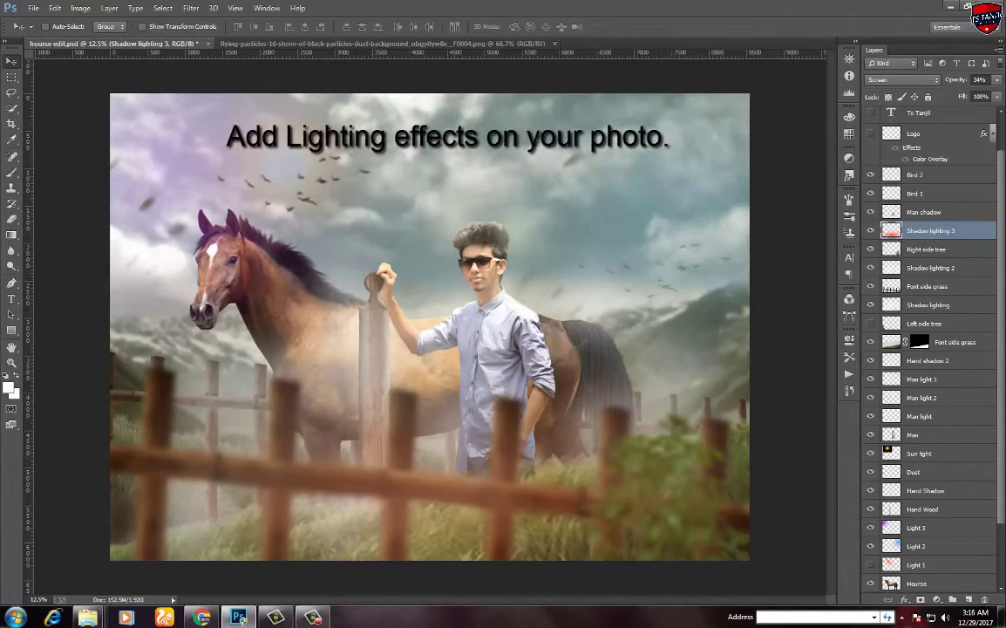
key(ctrl+z)
scroll(928, 349, down, 2)
scroll(929, 349, down, 2)
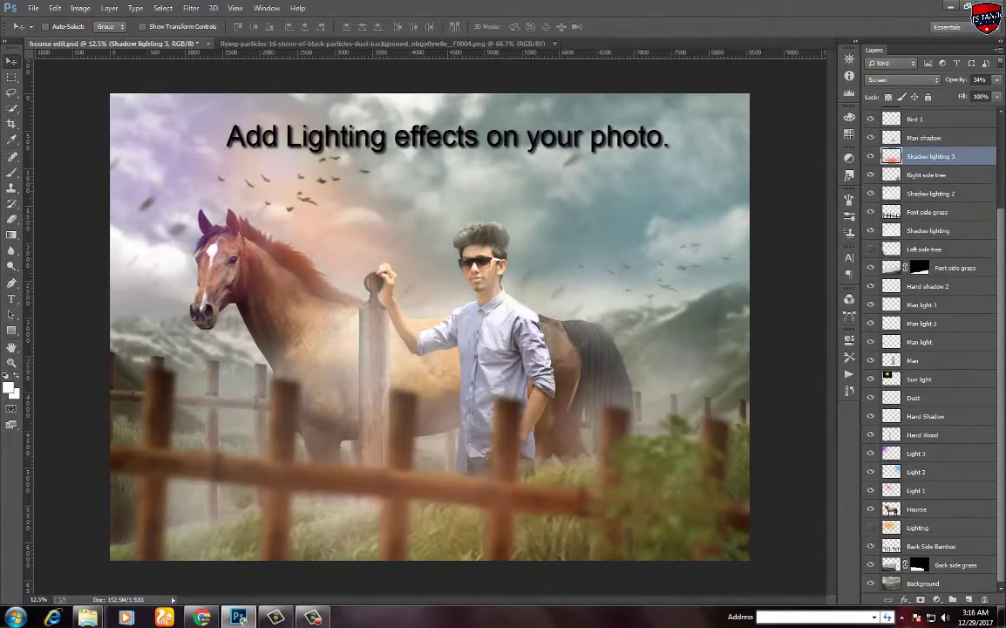
key(ctrl+z)
key(ctrl+z)
key(ctrl+z)
key(ctrl+z)
key(ctrl+z)
On a new layer above Lighting, paint a soft peach dab in the sky
click(917, 527)
key(ctrl+shift+alt+n)
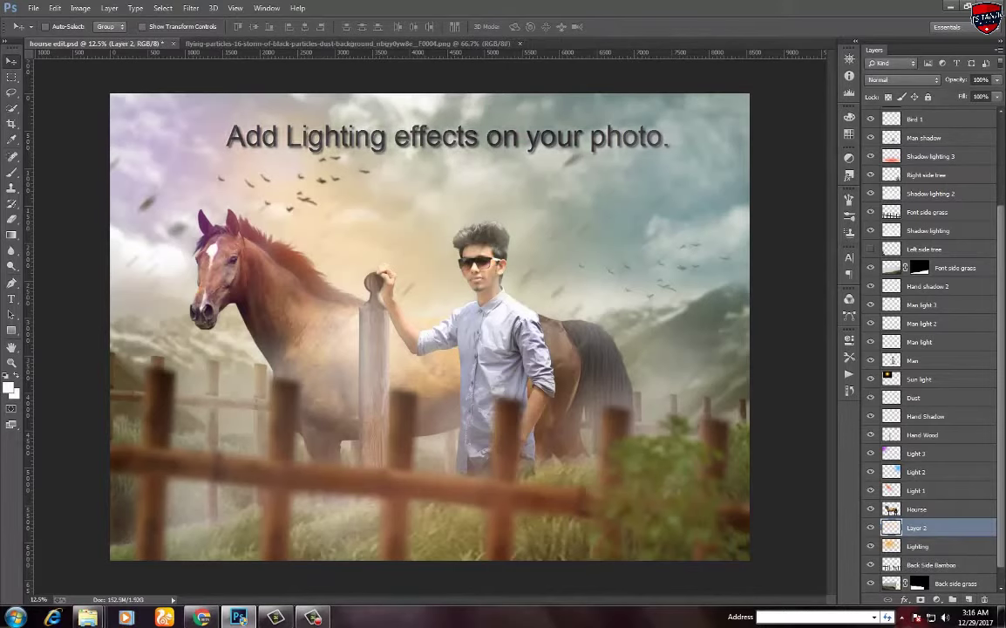
click(11, 137)
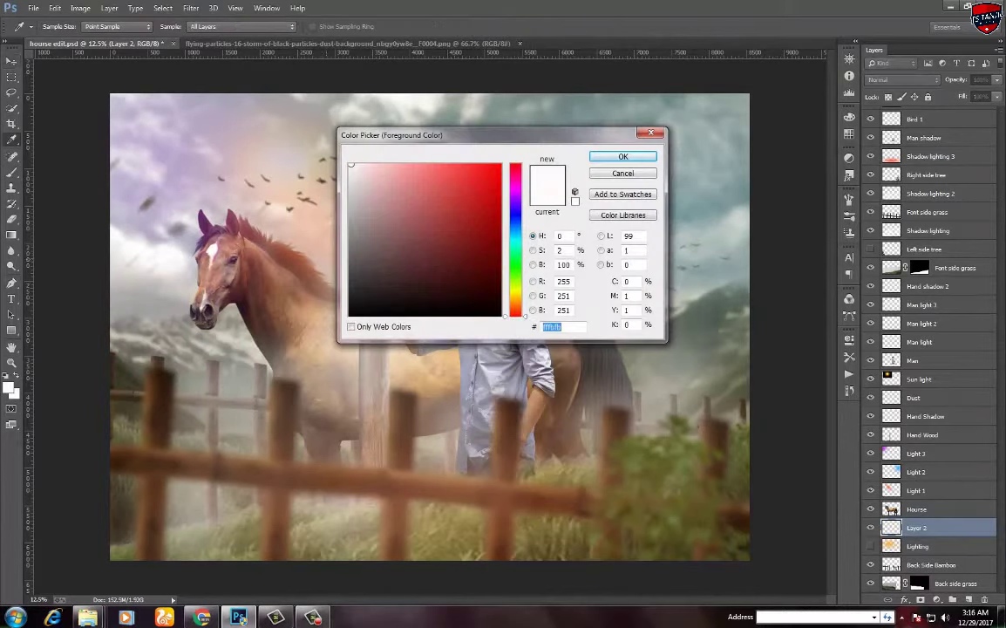
click(9, 387)
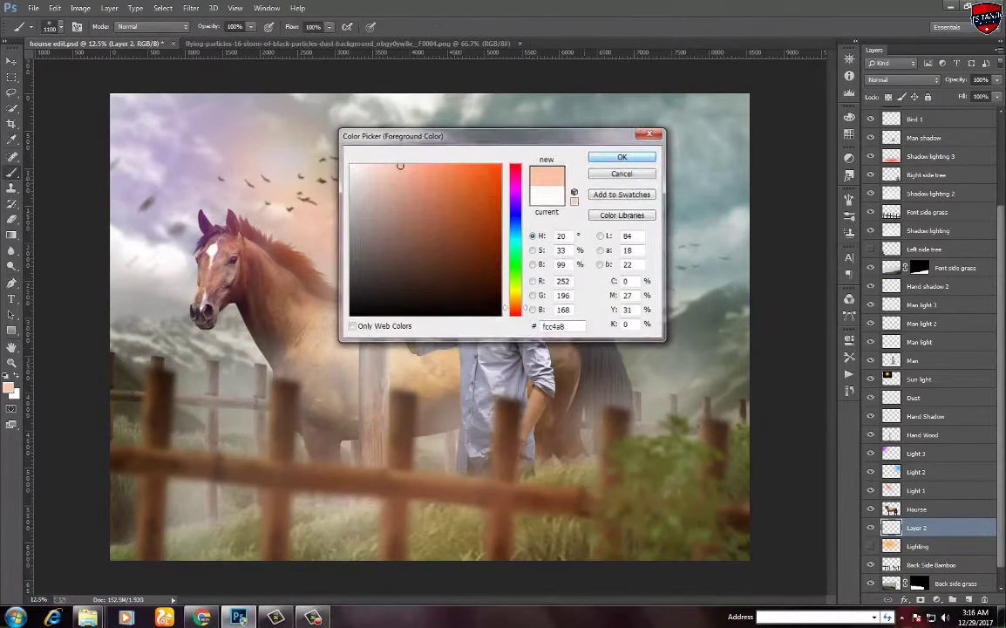
key(Return)
key(b)
right_click(493, 228)
key(Return)
click(571, 183)
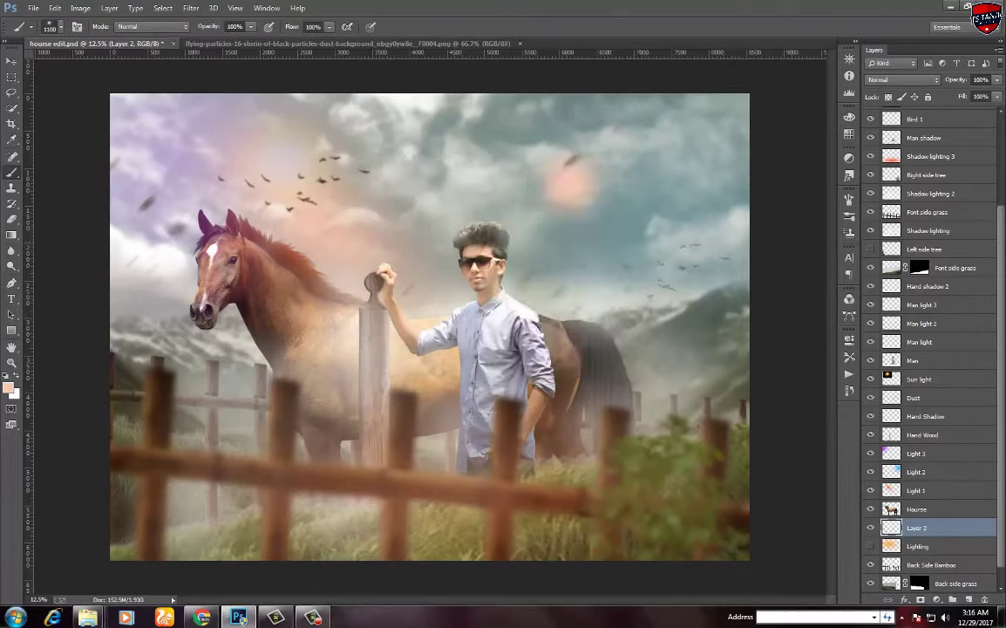
Enlarge the peach glow about fourfold, shift it down-left, and merge it into Lighting
key(v)
click(143, 26)
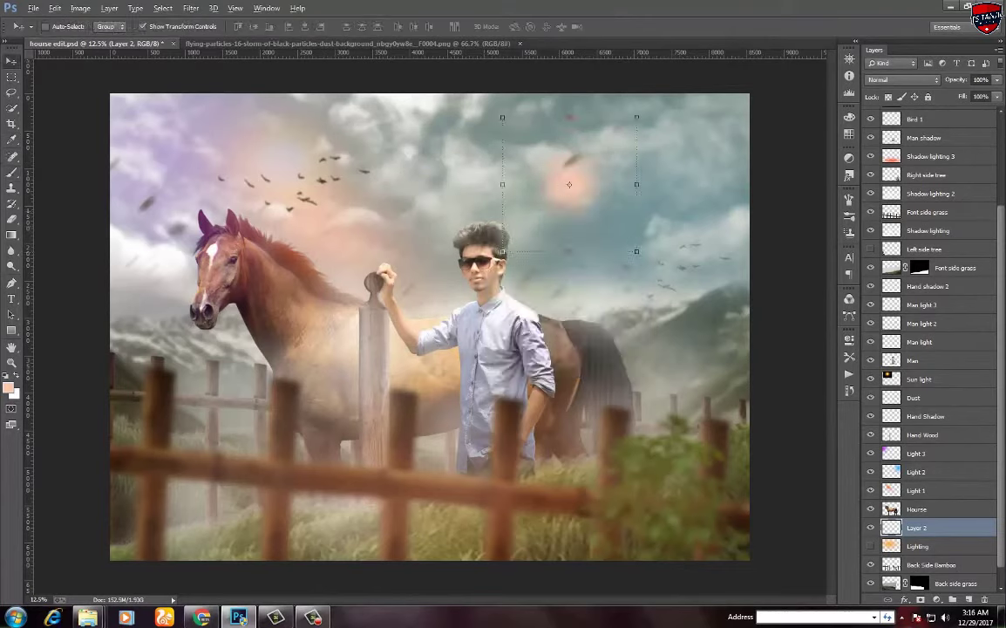
drag(502, 251, 289, 465)
drag(570, 184, 445, 279)
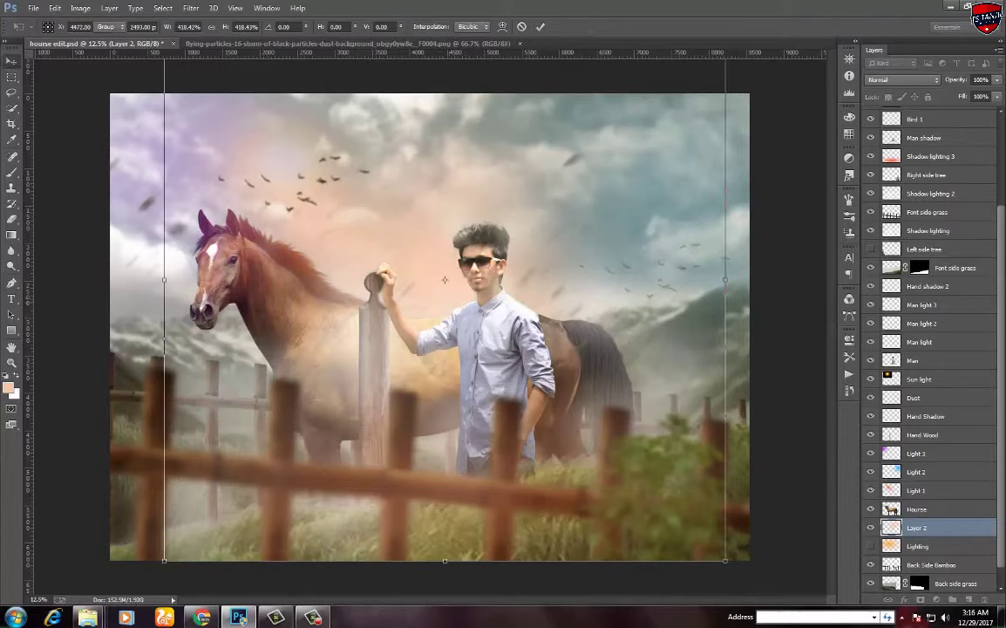
key(Return)
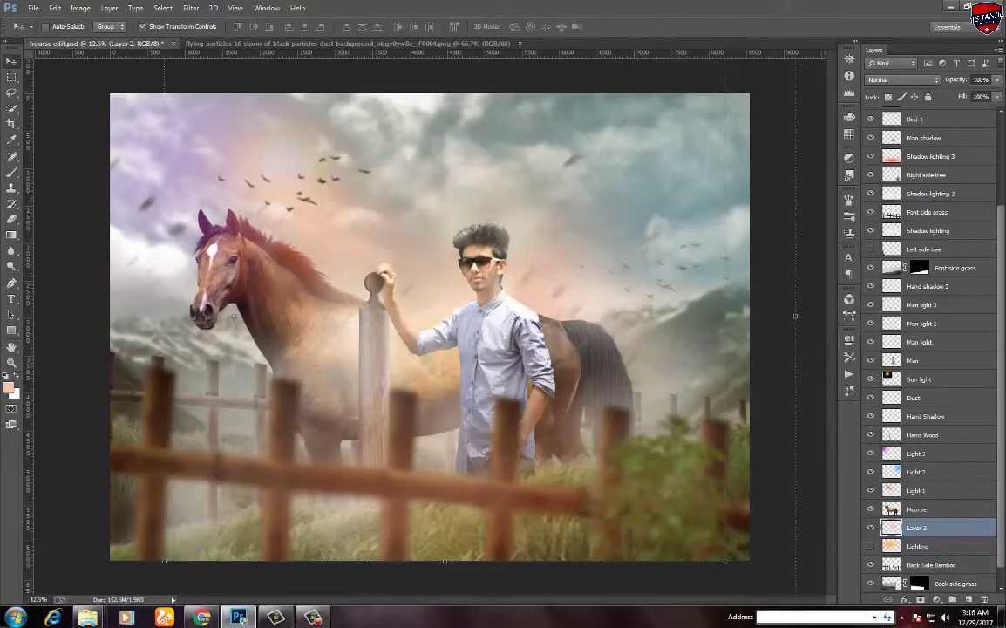
key(ctrl+e)
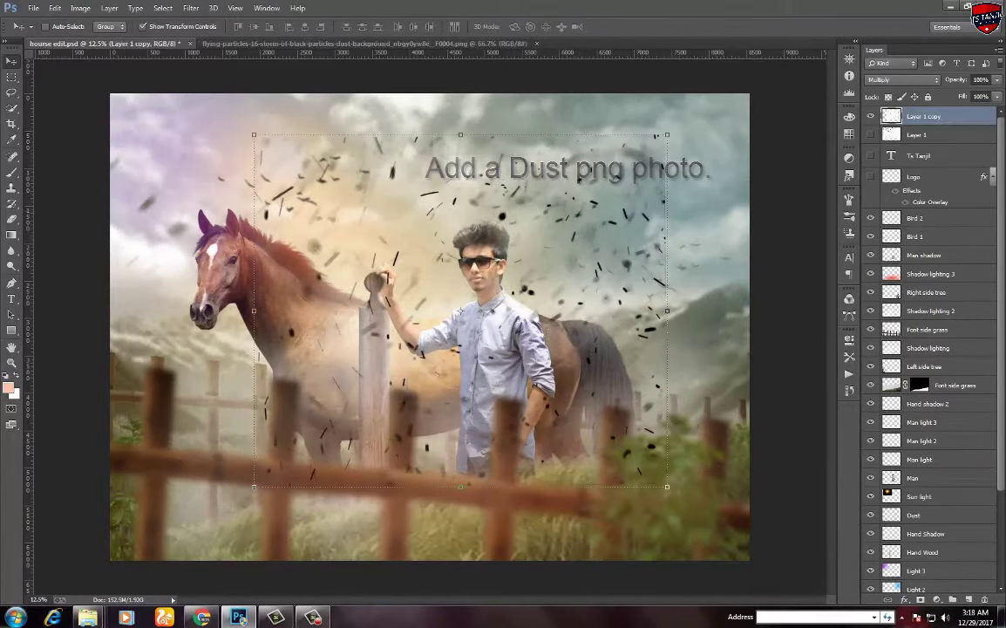
Move the dust copy layer over the scene and enlarge it to about 214%
drag(306, 331, 466, 368)
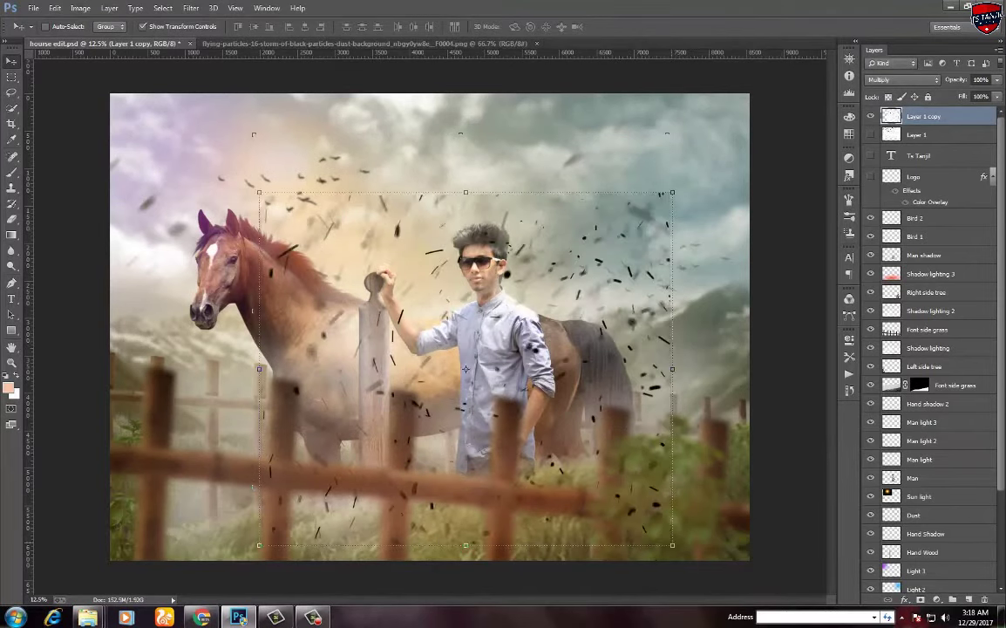
drag(672, 546, 789, 558)
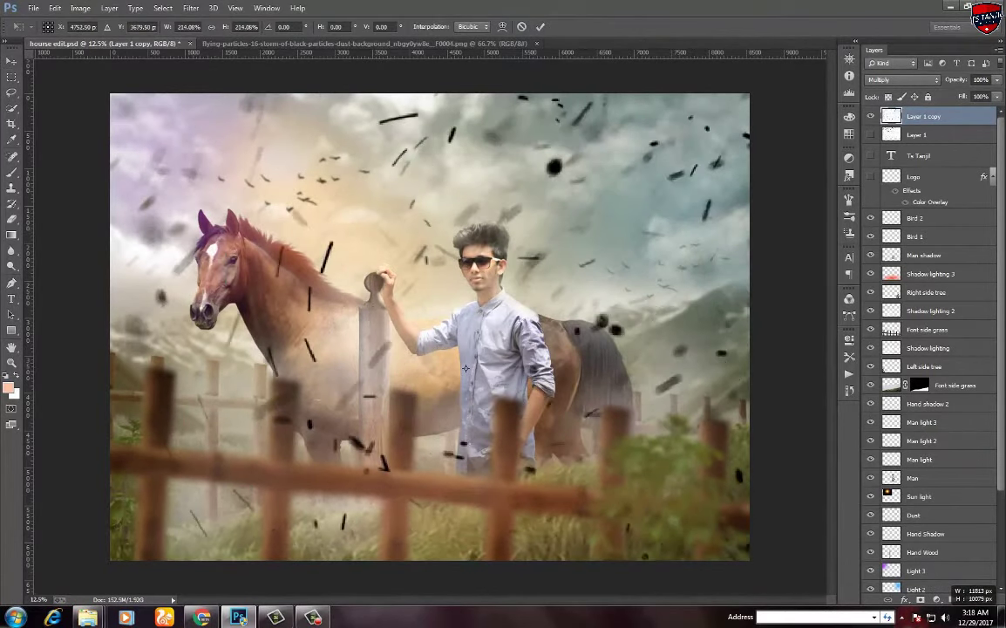
drag(466, 369, 477, 332)
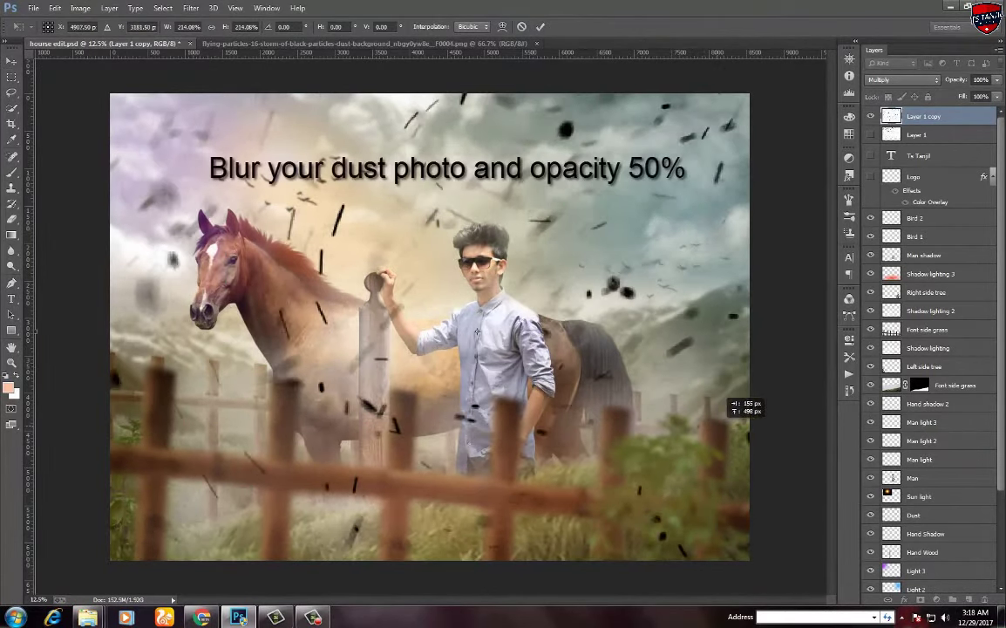
key(Return)
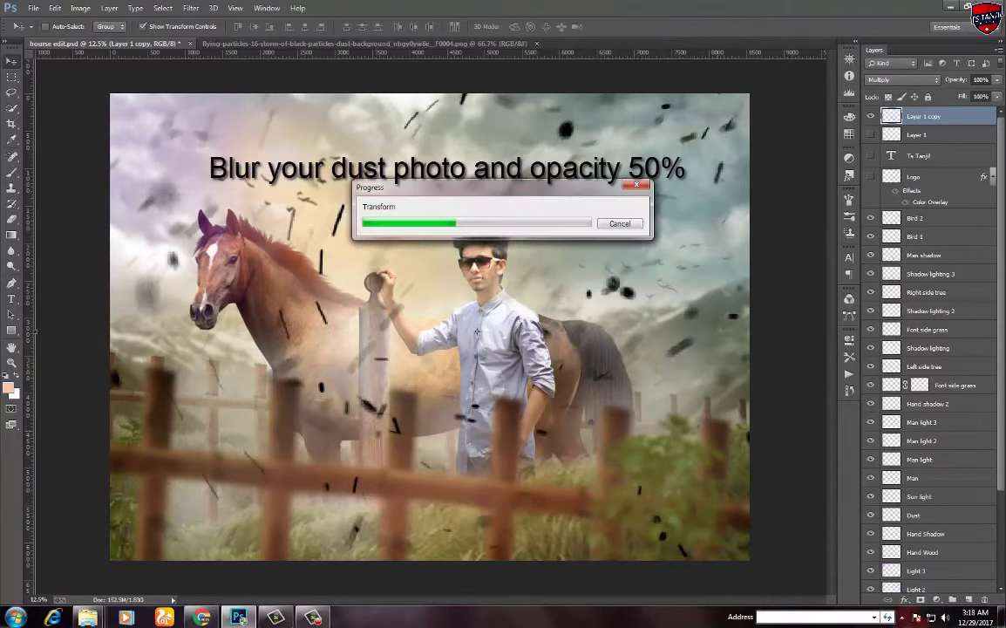
Set up a fully soft 900 px eraser and lower the dust copy's opacity to 65%
key(e)
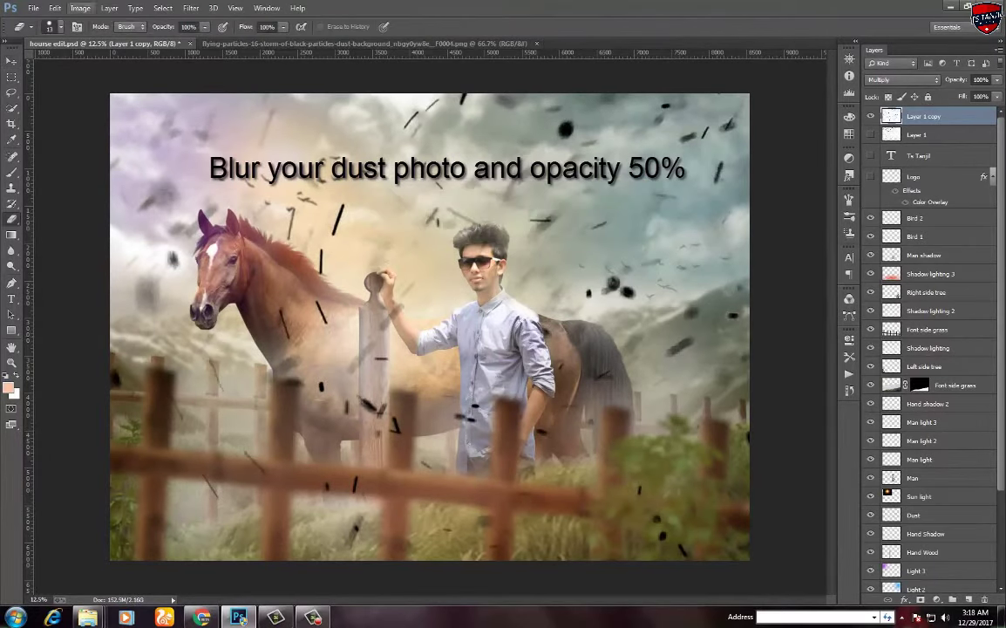
click(54, 26)
click(54, 26)
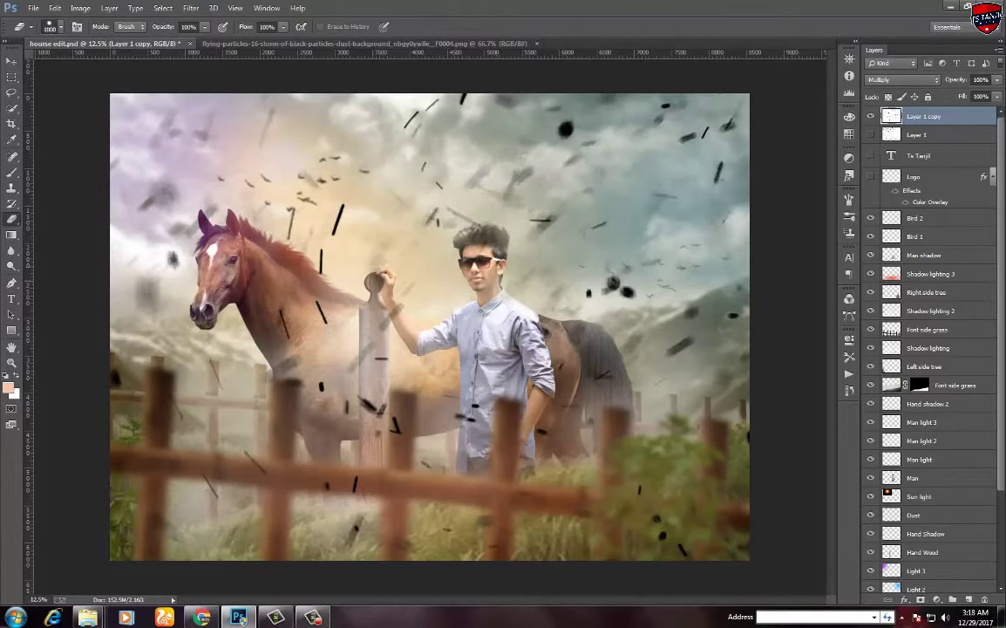
key(bracketleft)
right_click(645, 309)
key(Return)
mouse_move(993, 80)
mouse_down()
mouse_move(950, 92)
mouse_move(962, 92)
mouse_up()
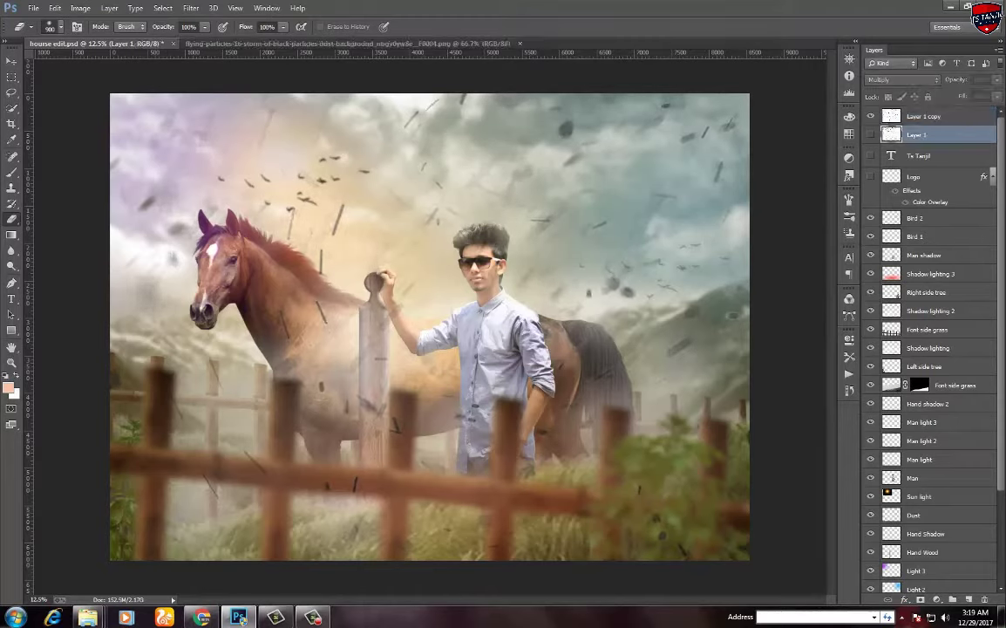
Show Layer 1, enlarge its dust to about 171%, nudge it left, and fade it to 33%
click(916, 134)
click(870, 135)
key(v)
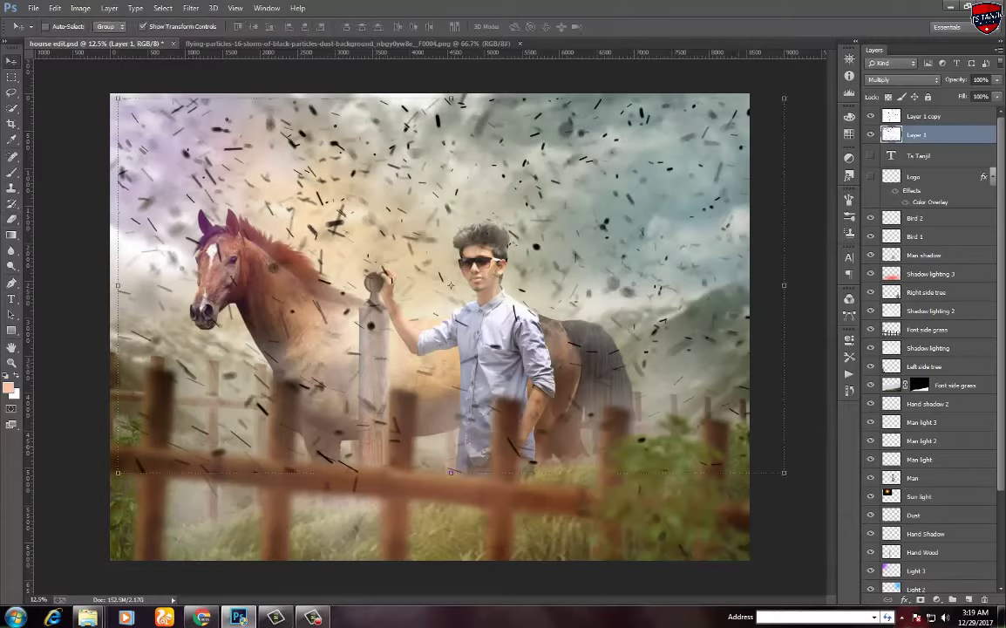
key(ctrl+t)
drag(783, 472, 963, 586)
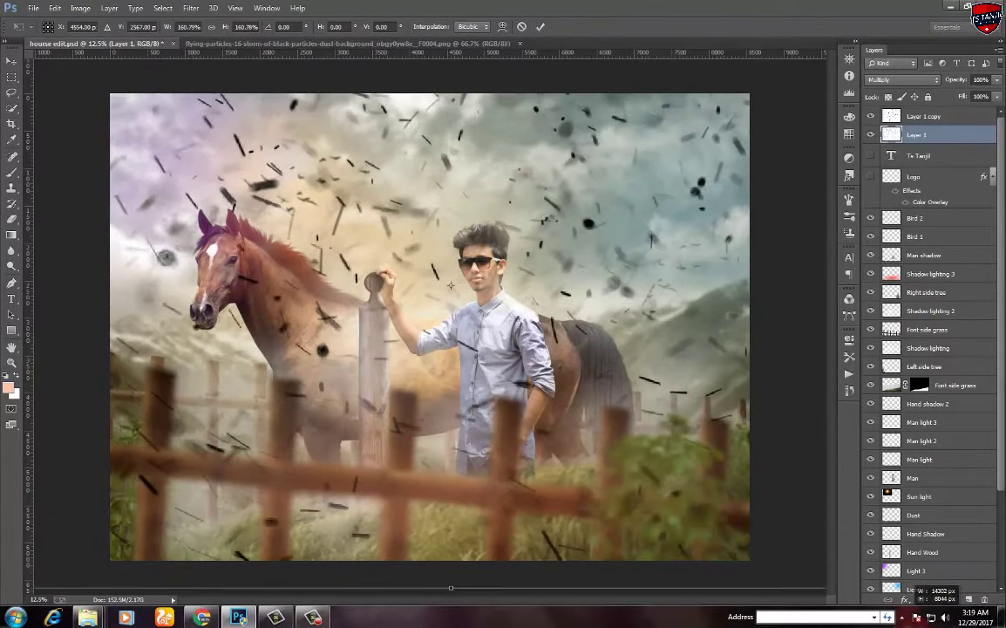
drag(602, 183, 593, 183)
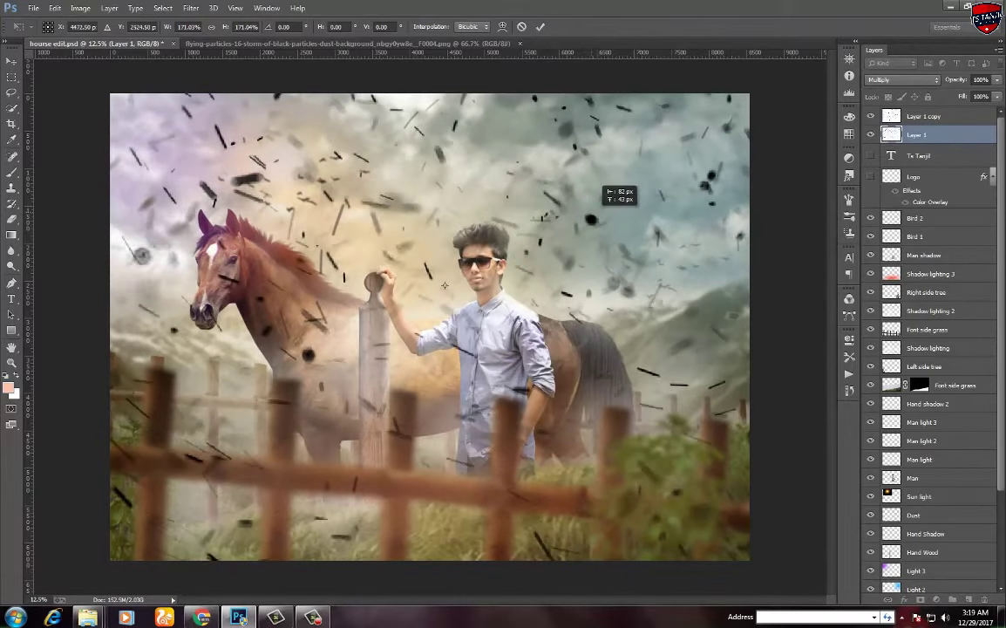
key(Return)
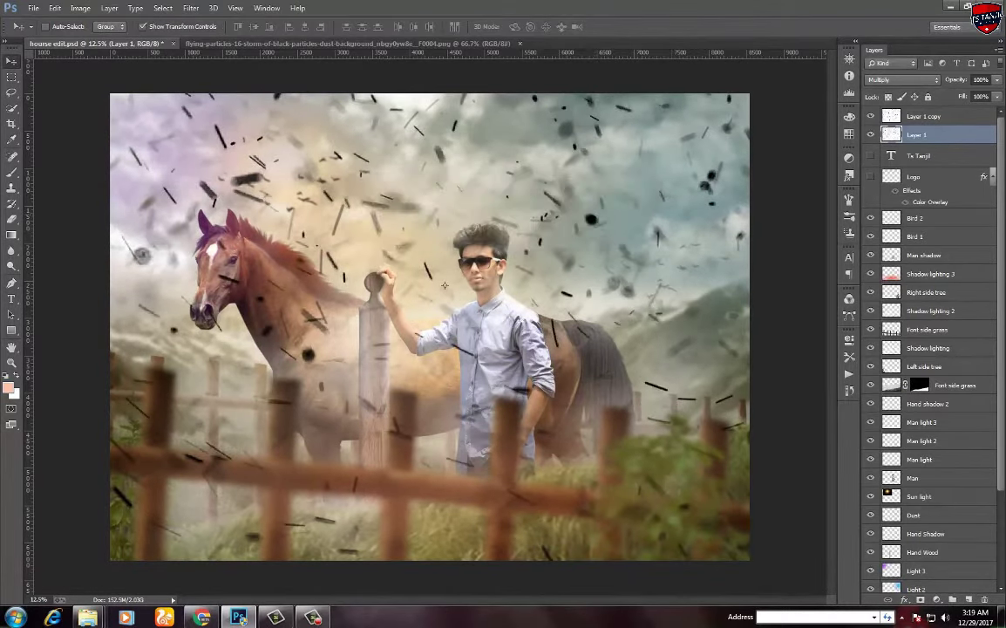
key(3)
key(3)
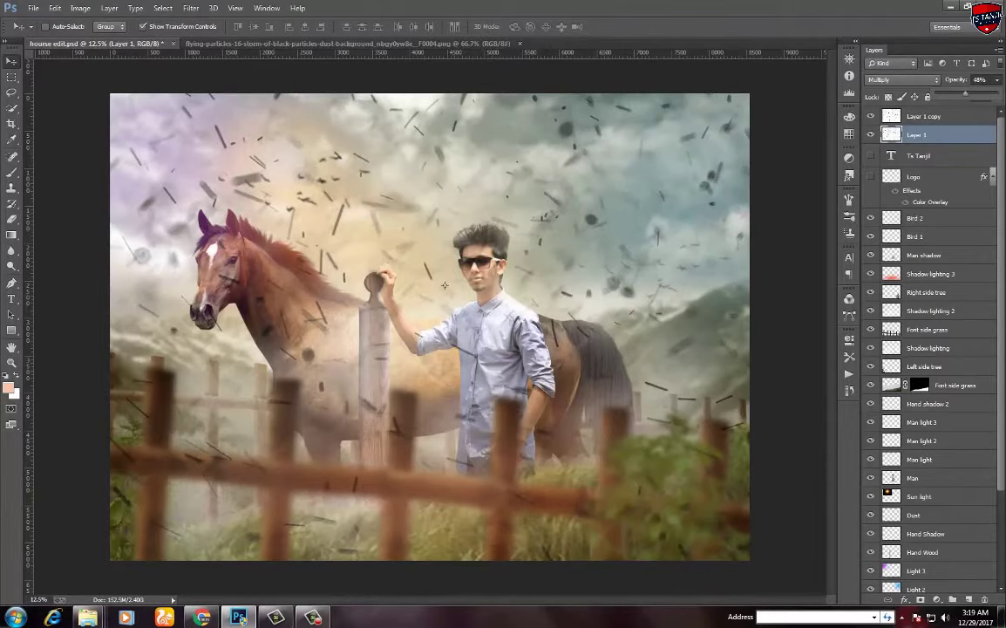
Set the dust layer to 41% opacity, load the man's outline selection, and duplicate the layer
key(4)
key(1)
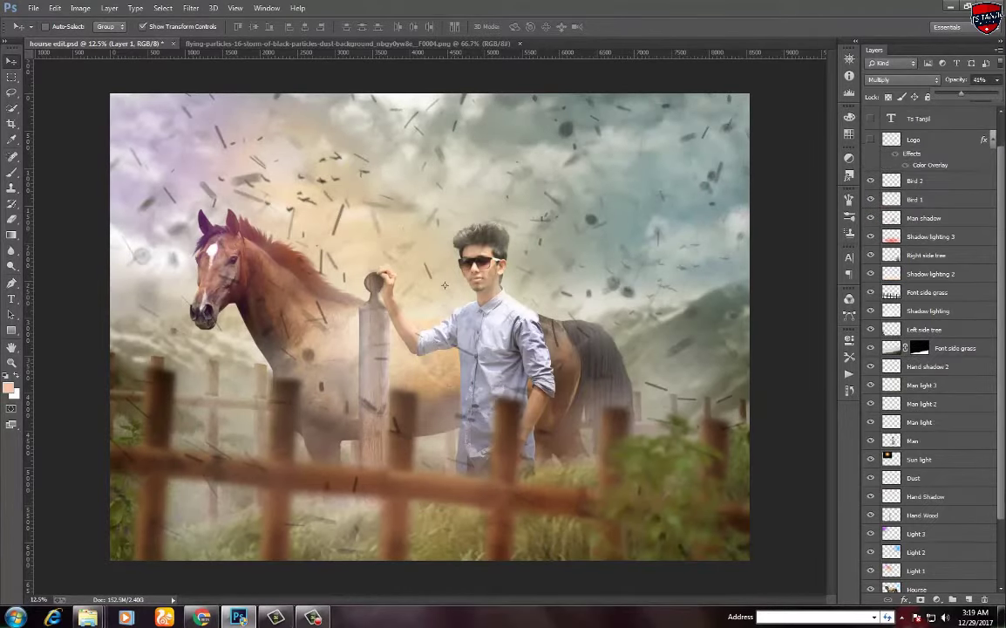
click(916, 440)
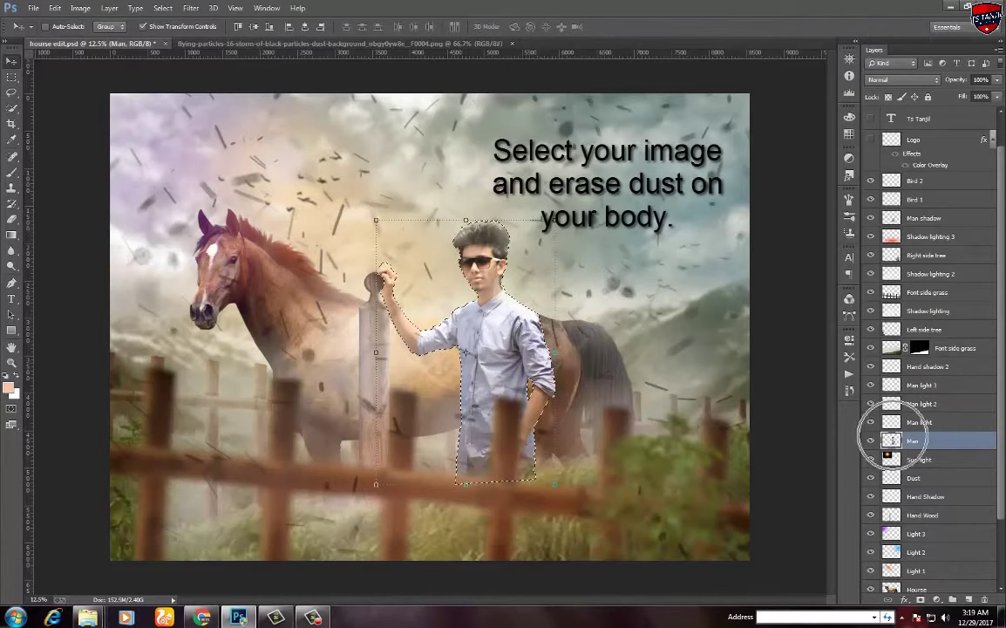
ctrl+click(891, 441)
key(ctrl+j)
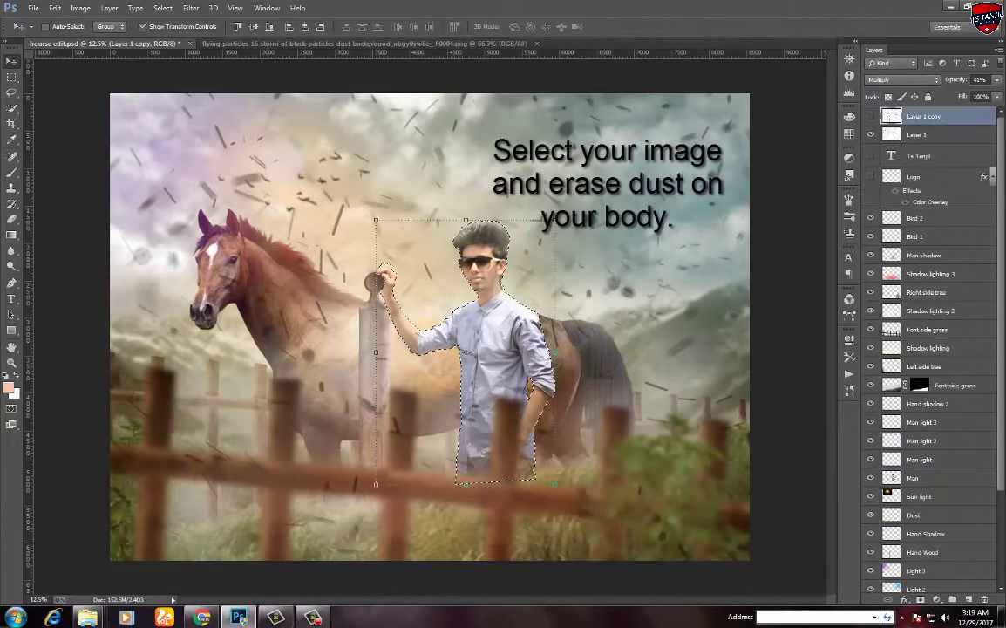
Erase the dust inside the man's selection, then deselect
click(11, 218)
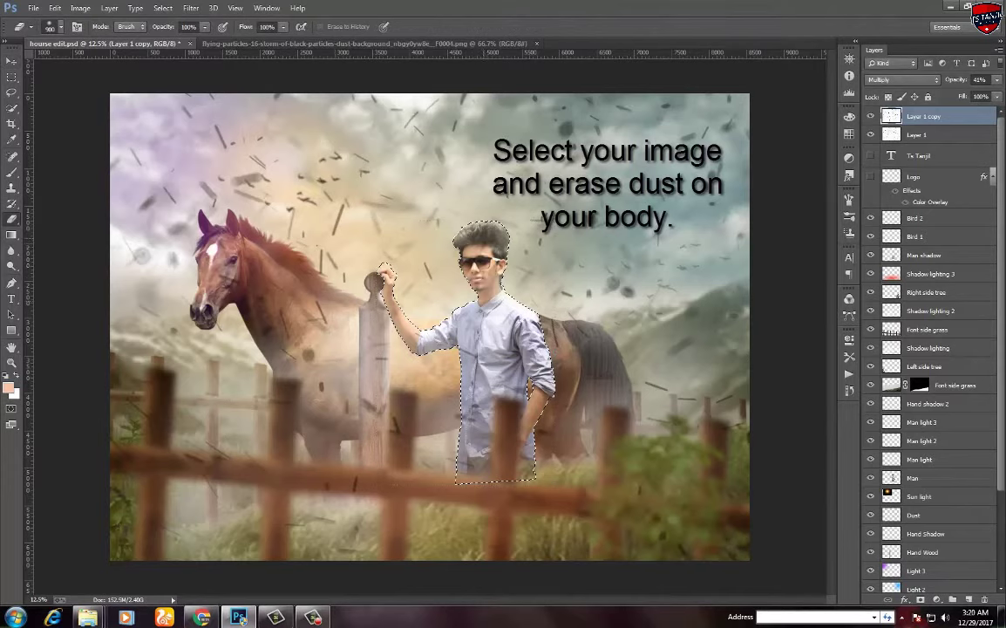
click(11, 60)
click(54, 8)
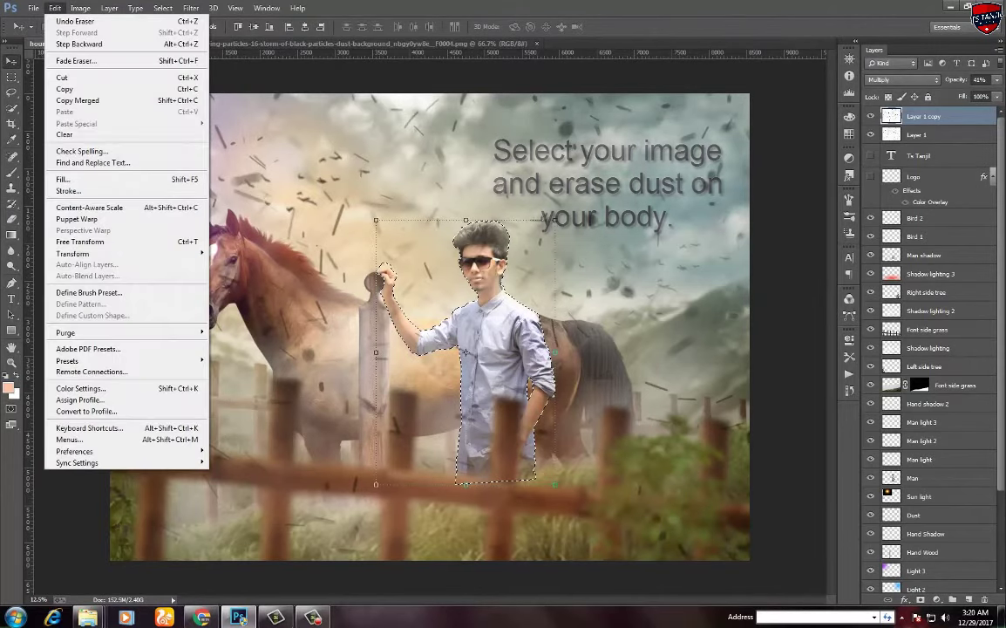
click(109, 8)
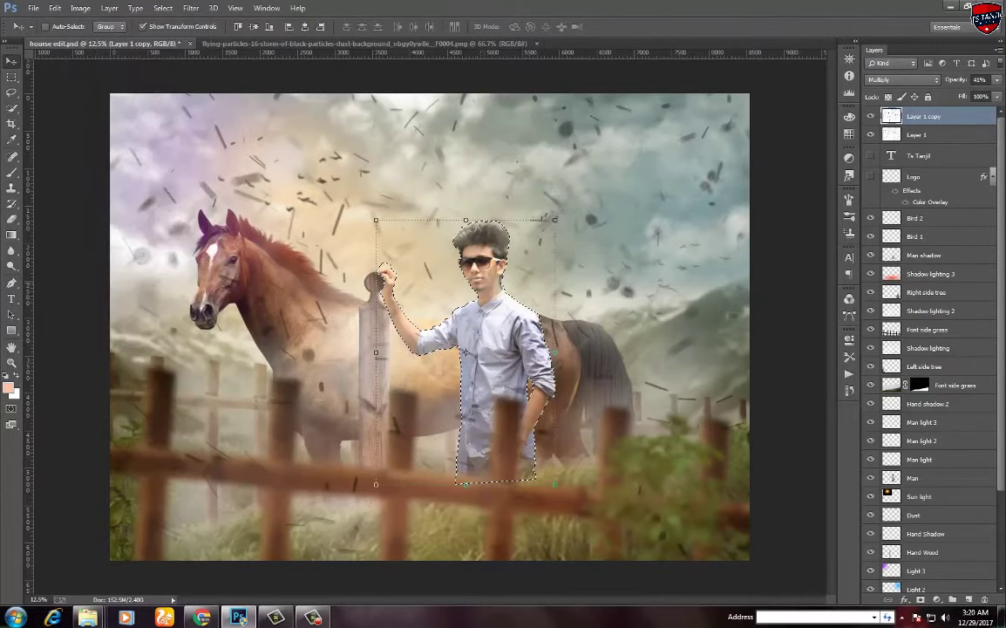
key(ctrl+d)
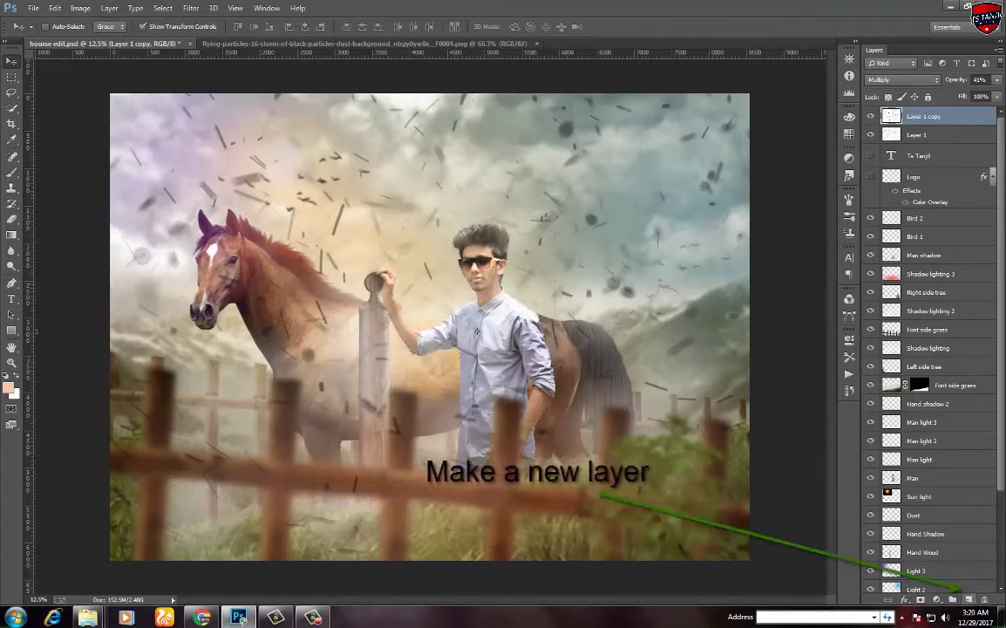
Add new Layer 2 on top and fill it with a merged composite via Apply Image
click(967, 599)
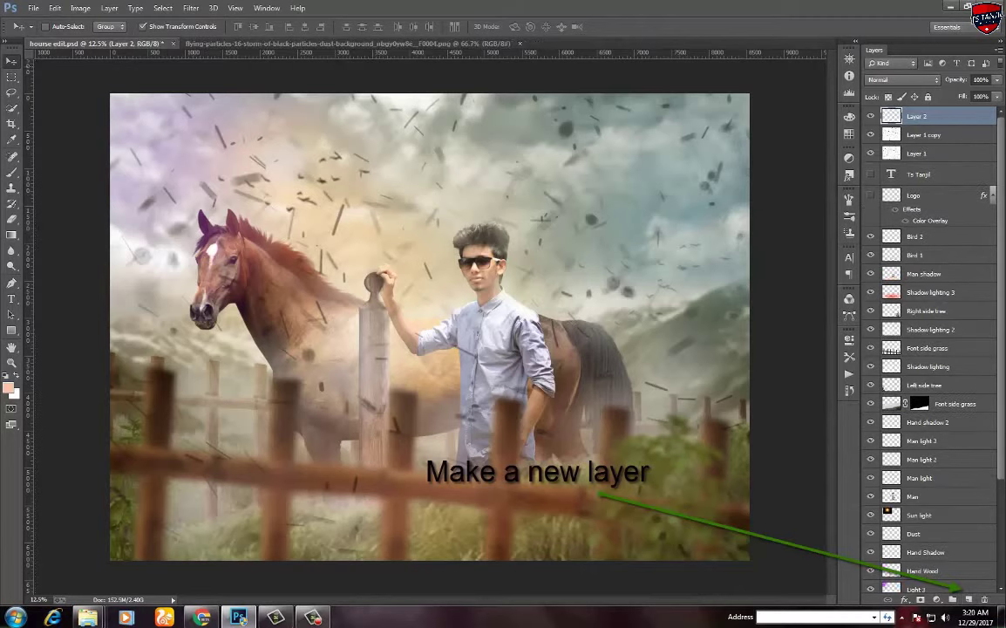
click(80, 8)
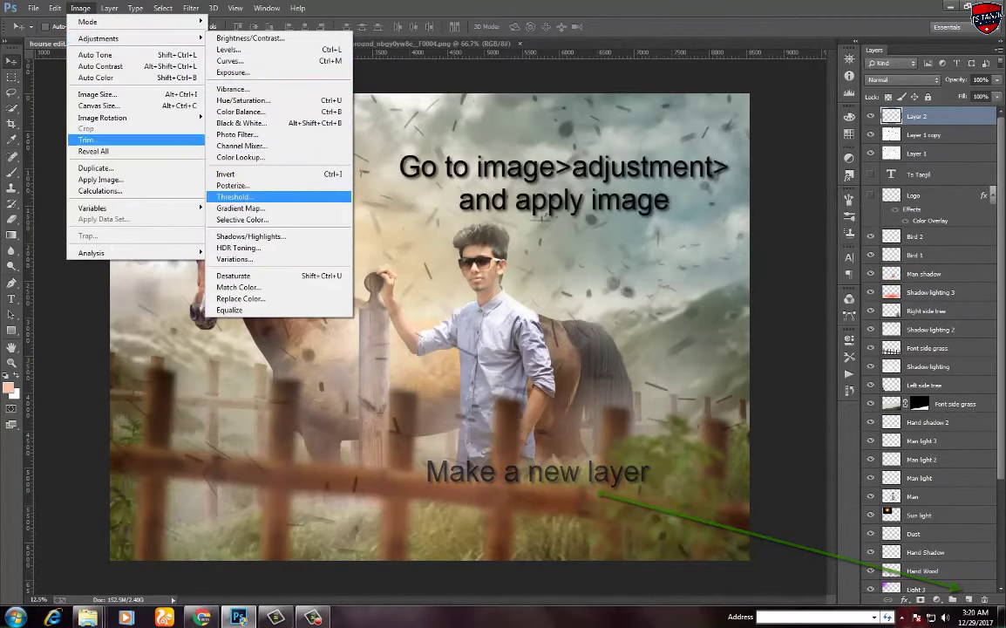
click(100, 179)
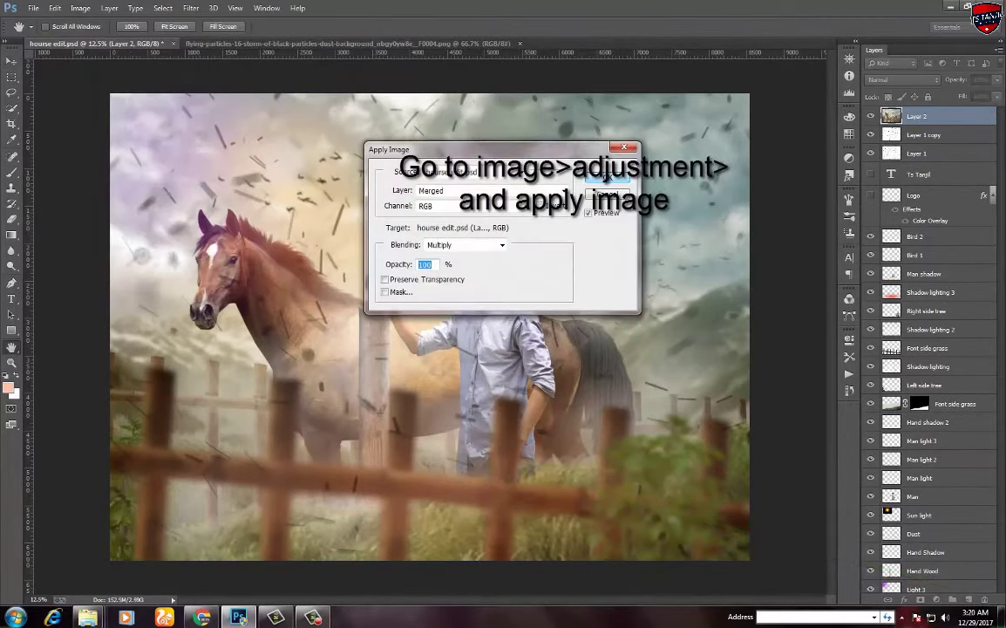
key(Return)
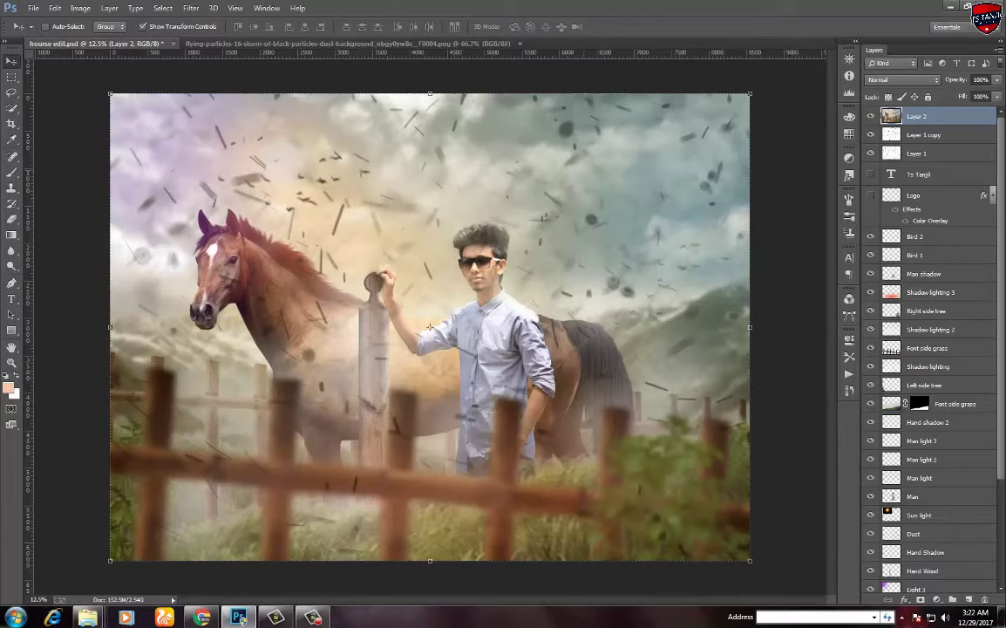
key(ctrl+b)
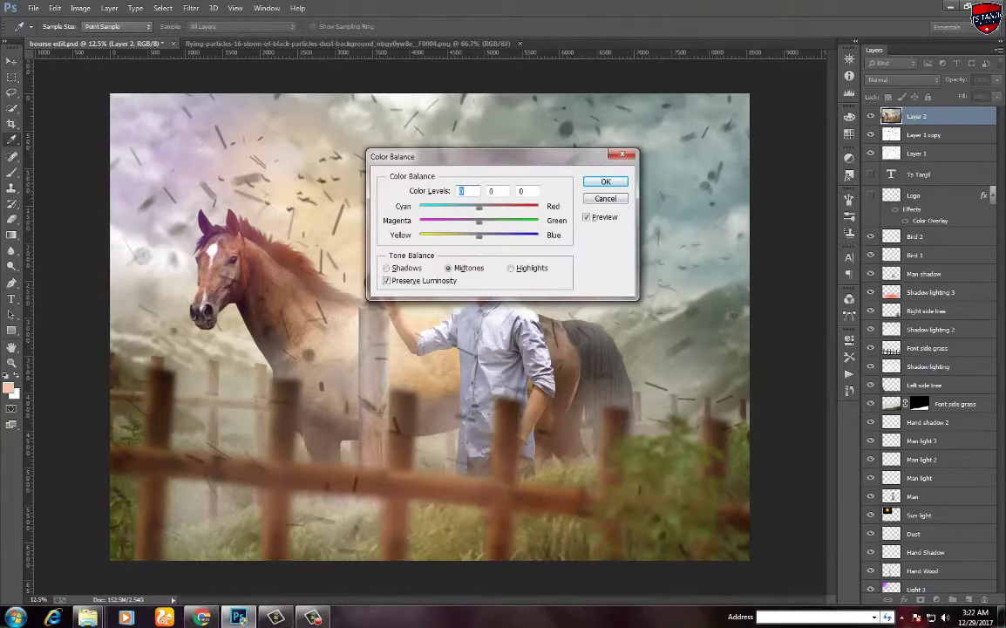
Set the Color Balance midtones to +3 / -10 / +26
key(Escape)
click(80, 8)
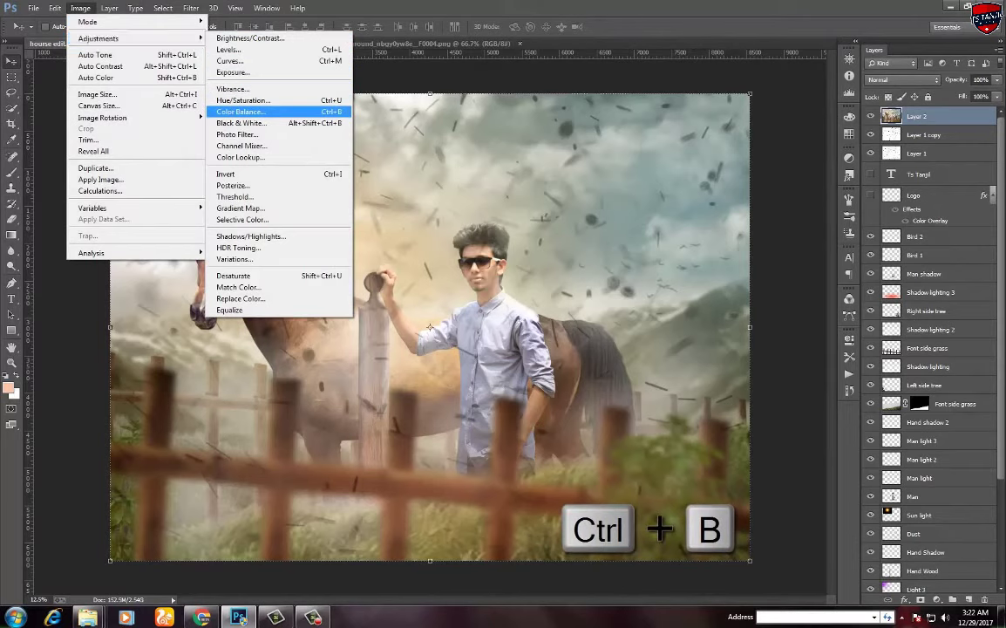
key(Return)
drag(435, 199, 714, 238)
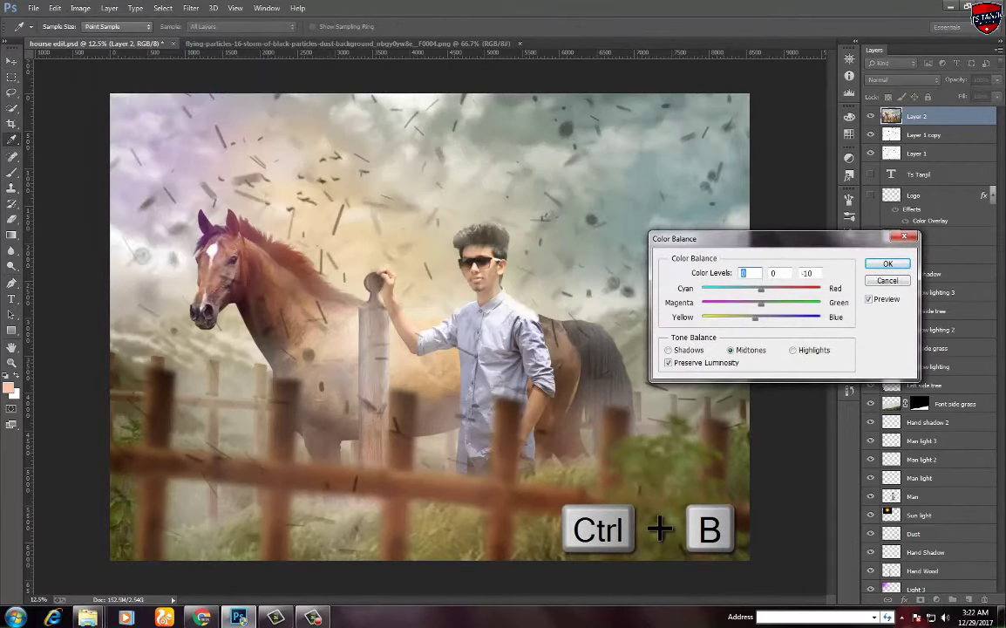
key(Tab)
key(Tab)
text(26)
key(Tab)
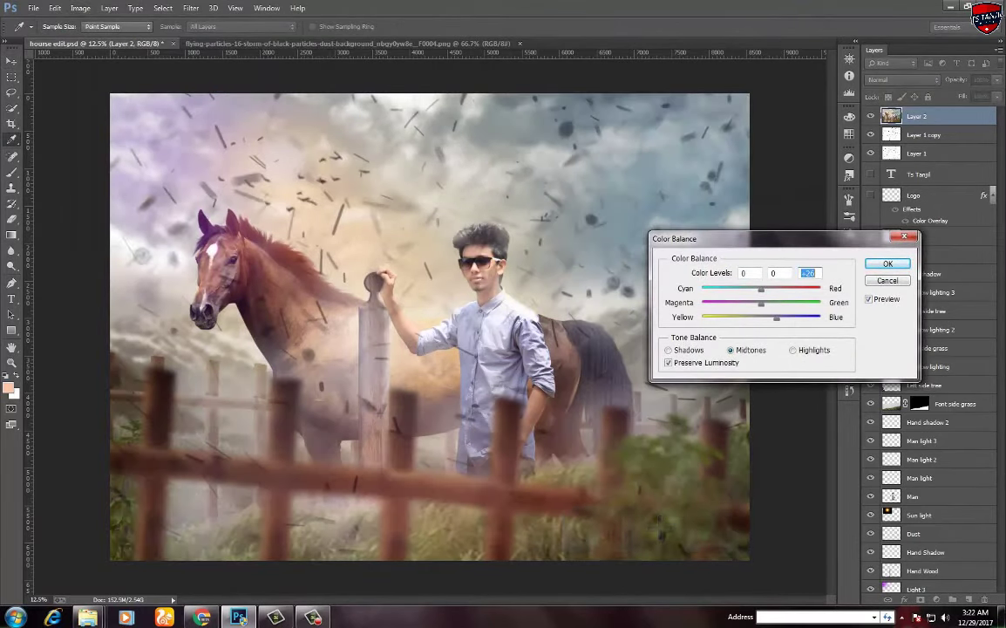
text(3)
key(Tab)
key(shift+Down)
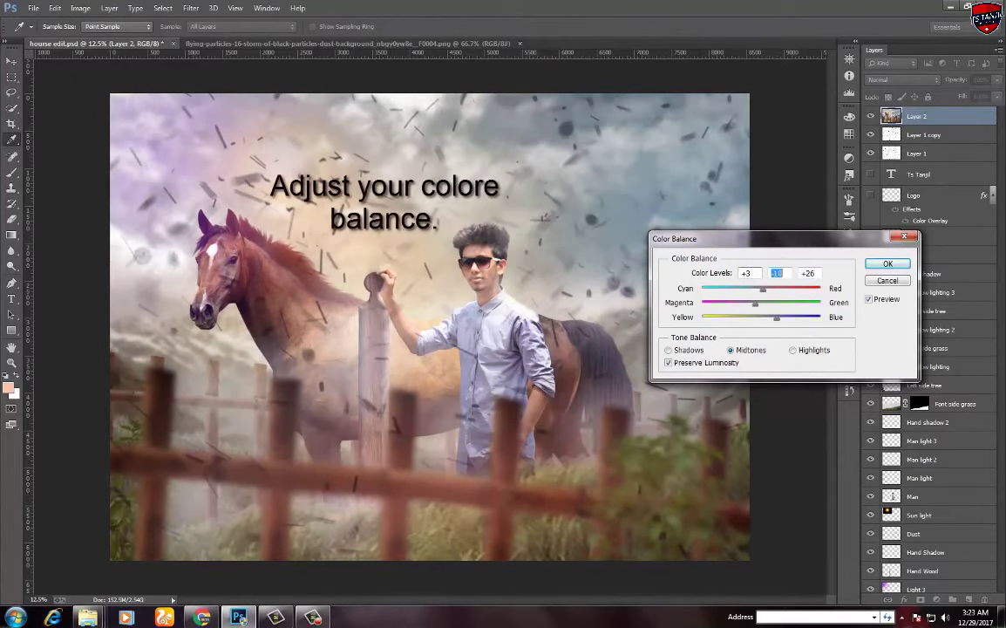
Set the Color Balance highlights to 0 / -6 / +8
key(ctrl+3)
key(Tab)
text(138)
key(shift+Tab)
key(Down)
key(Down)
key(Down)
Set the shadows to -5 / -5 / +5 and apply the Color Balance
key(ctrl+1)
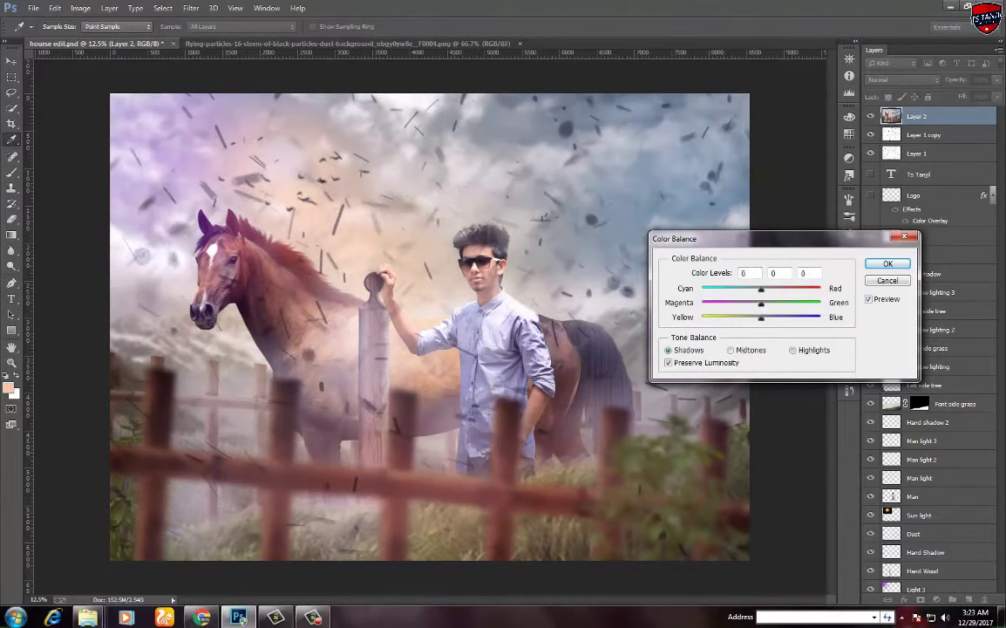
key(Tab)
key(Up)
key(Up)
key(Up)
key(shift+Tab)
key(Down)
key(Down)
key(Down)
key(shift+Tab)
key(Down)
key(Down)
key(Down)
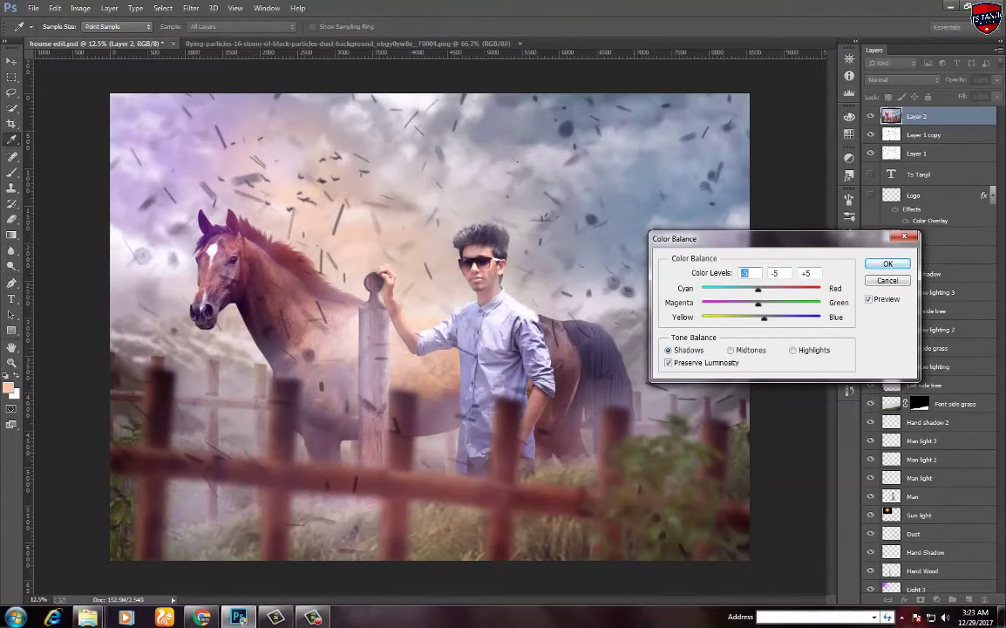
click(887, 263)
Apply a Camera Raw post-crop vignette with amount -75 and midpoint near 0
key(v)
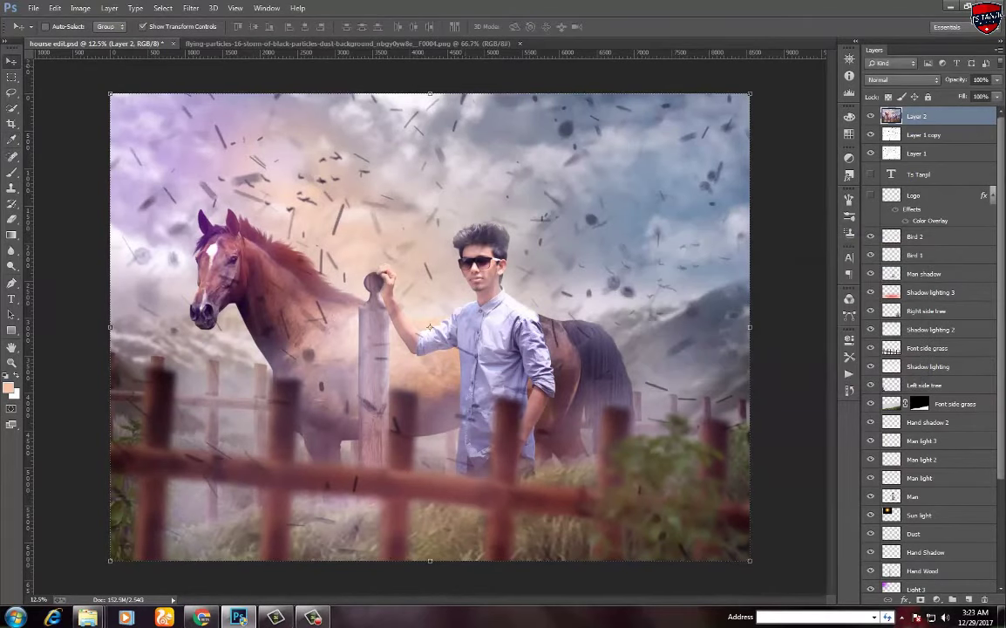
click(191, 7)
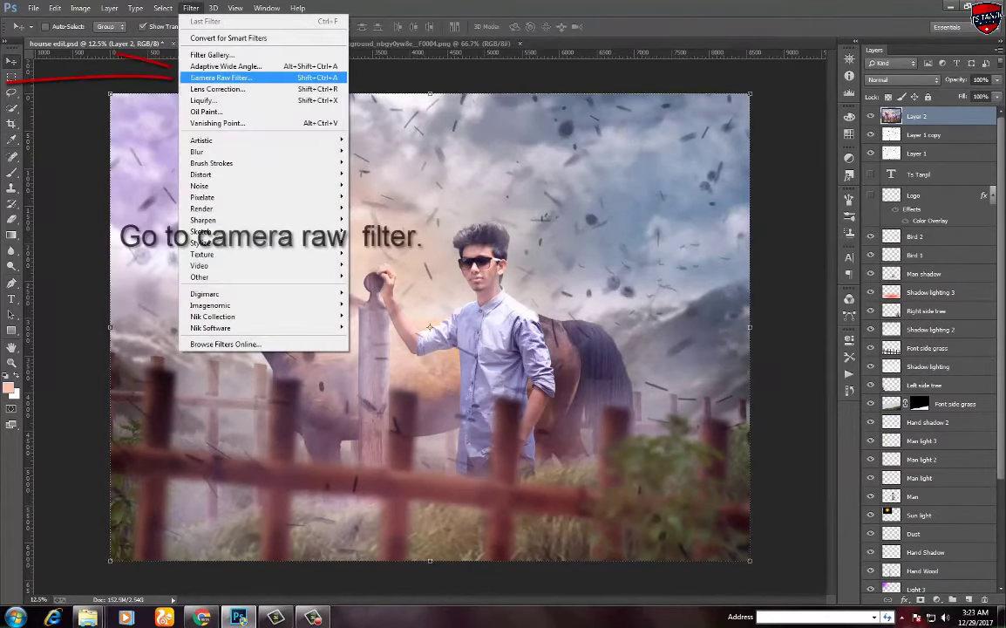
click(221, 77)
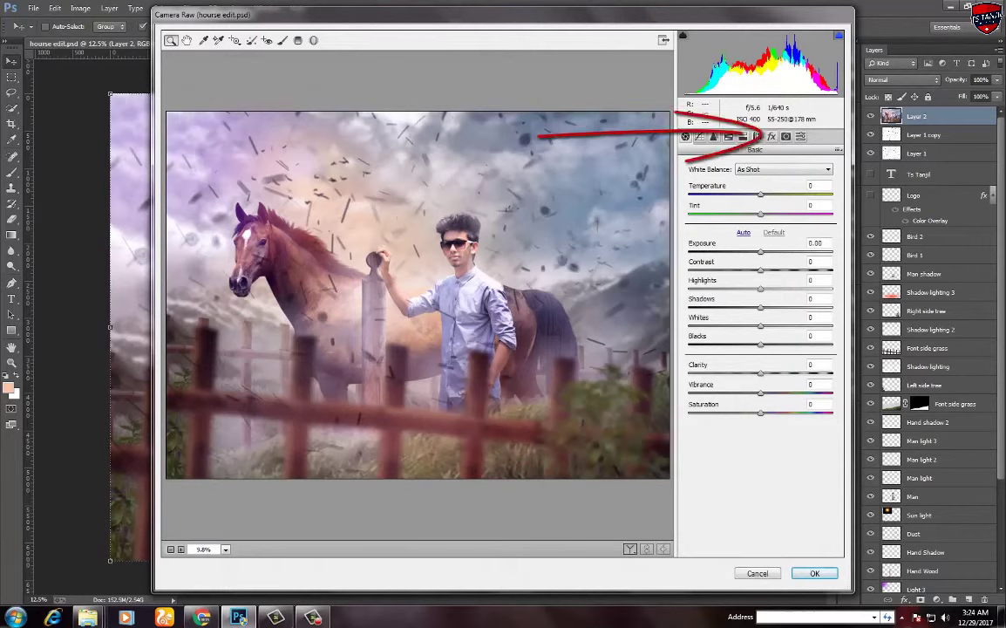
click(713, 136)
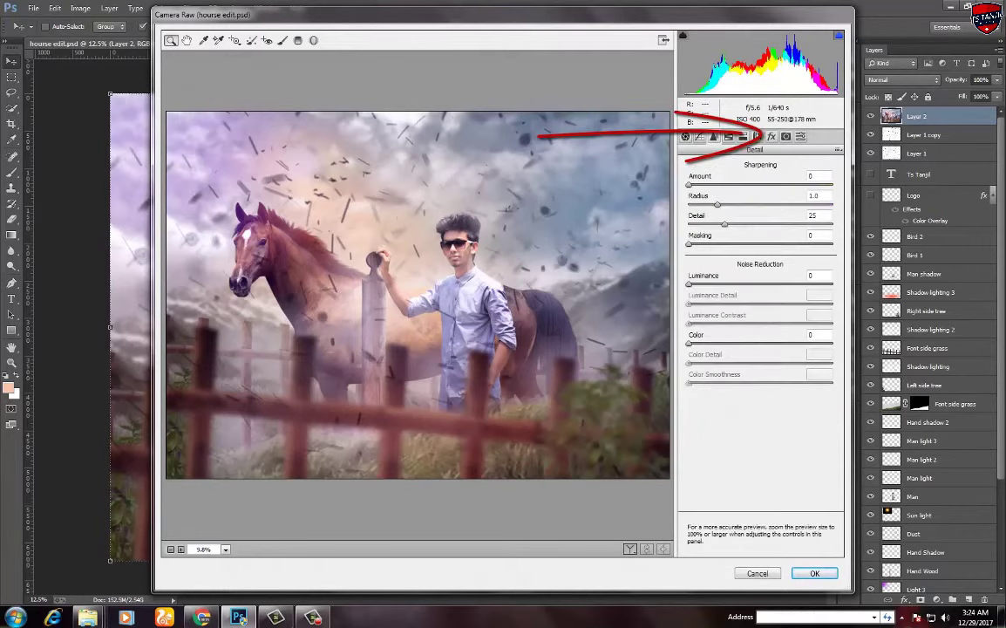
click(772, 137)
drag(760, 291, 708, 290)
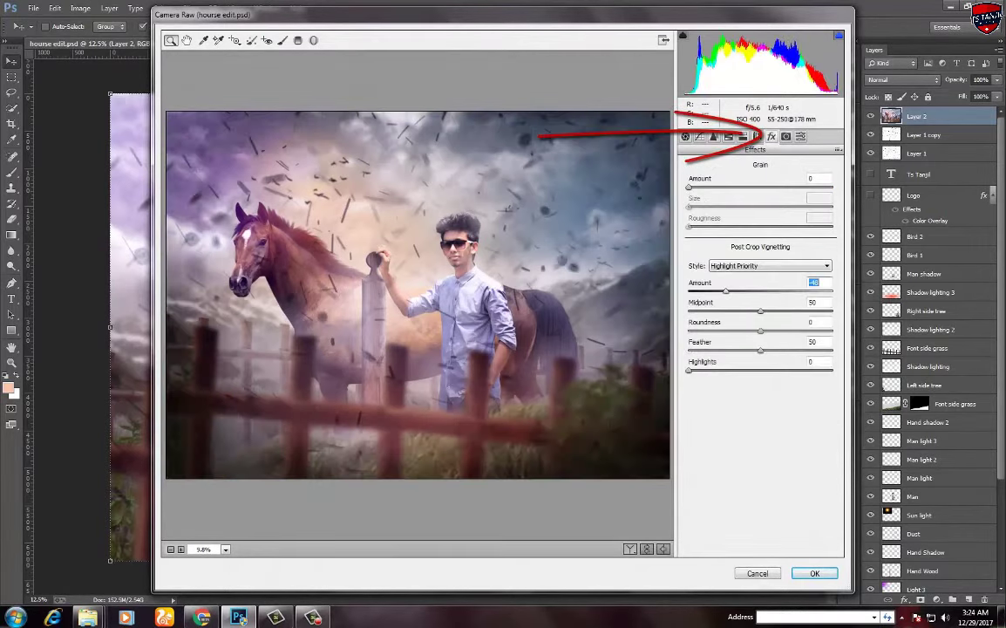
drag(760, 311, 710, 312)
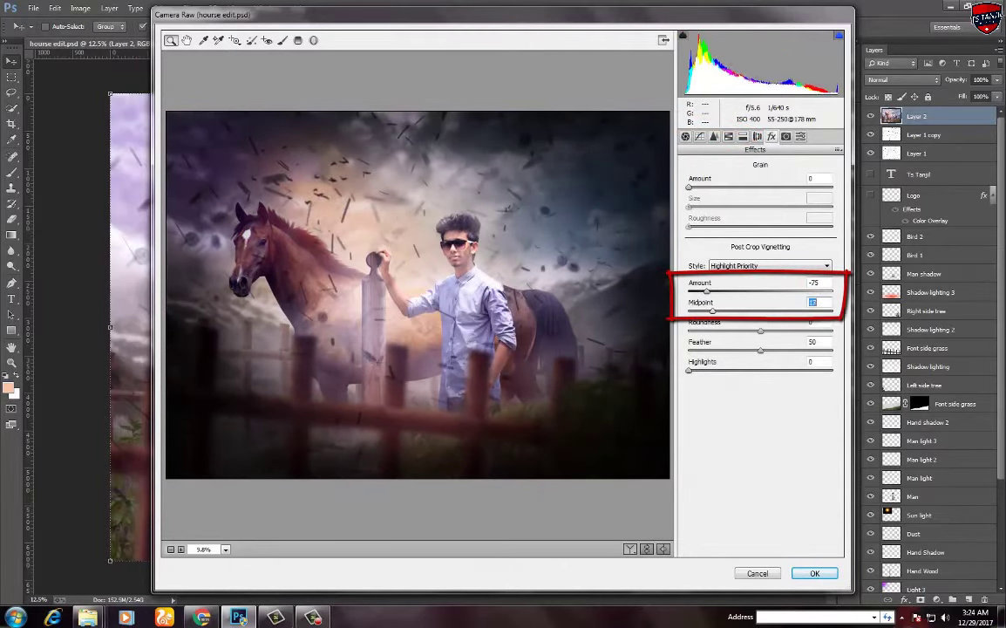
text(0)
key(Down)
key(Down)
key(Down)
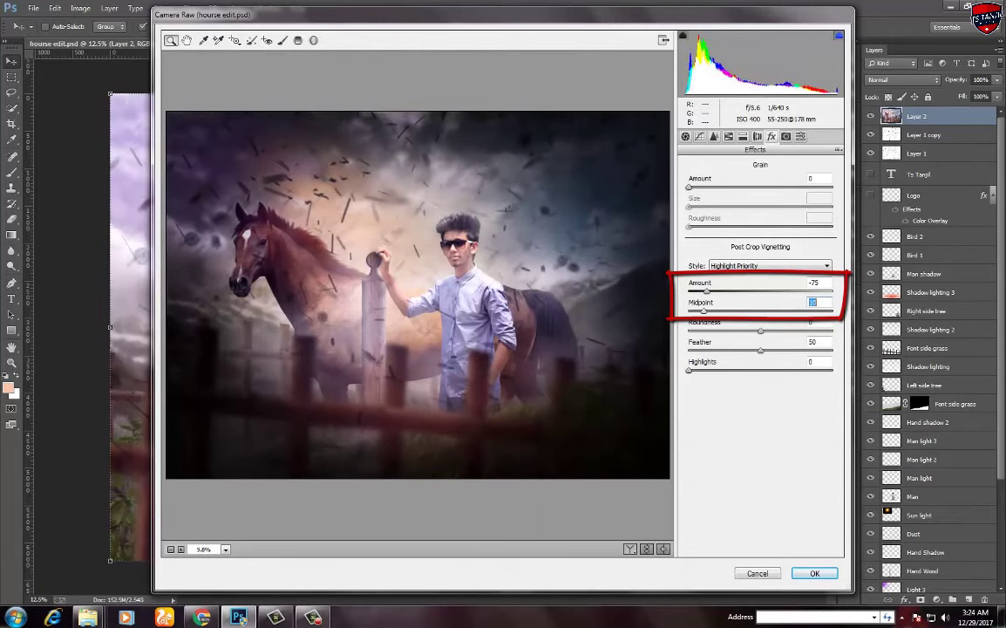
key(Return)
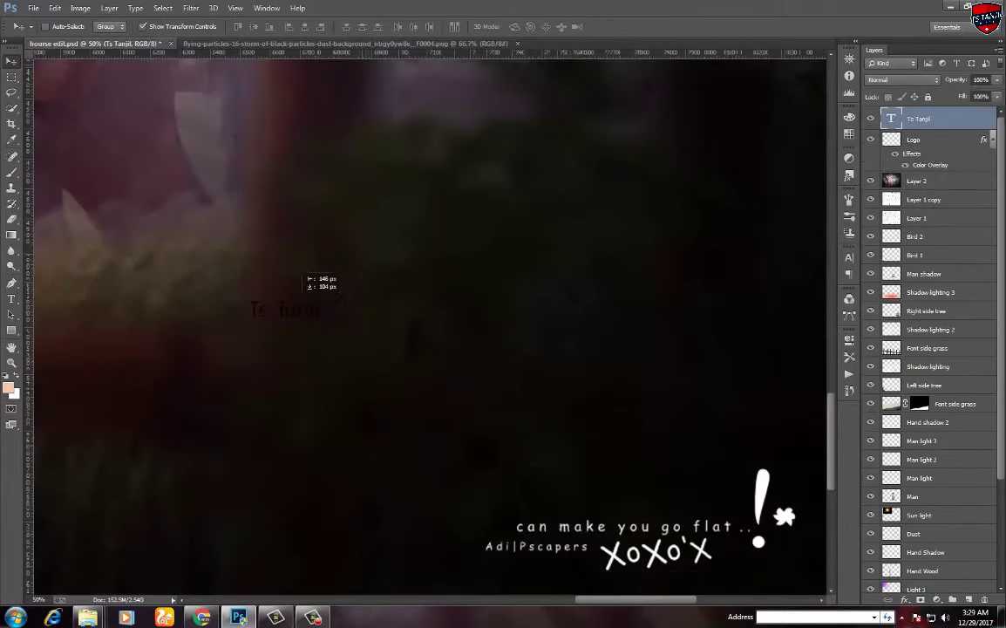
Move the Ts Tanjil text toward the centre and enlarge it about three times
drag(301, 272, 636, 400)
drag(501, 233, 499, 233)
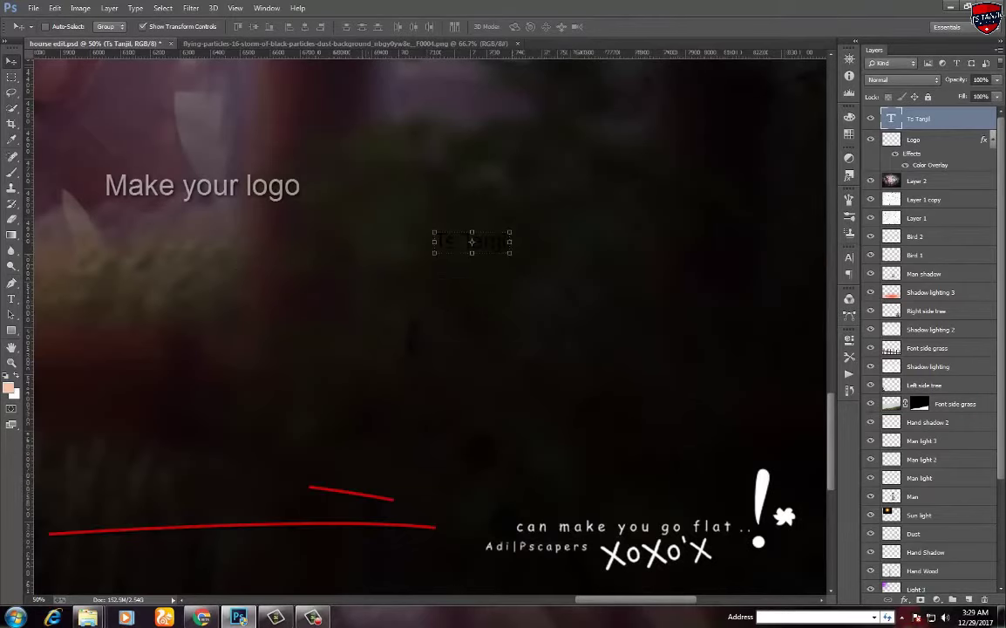
key(ctrl+t)
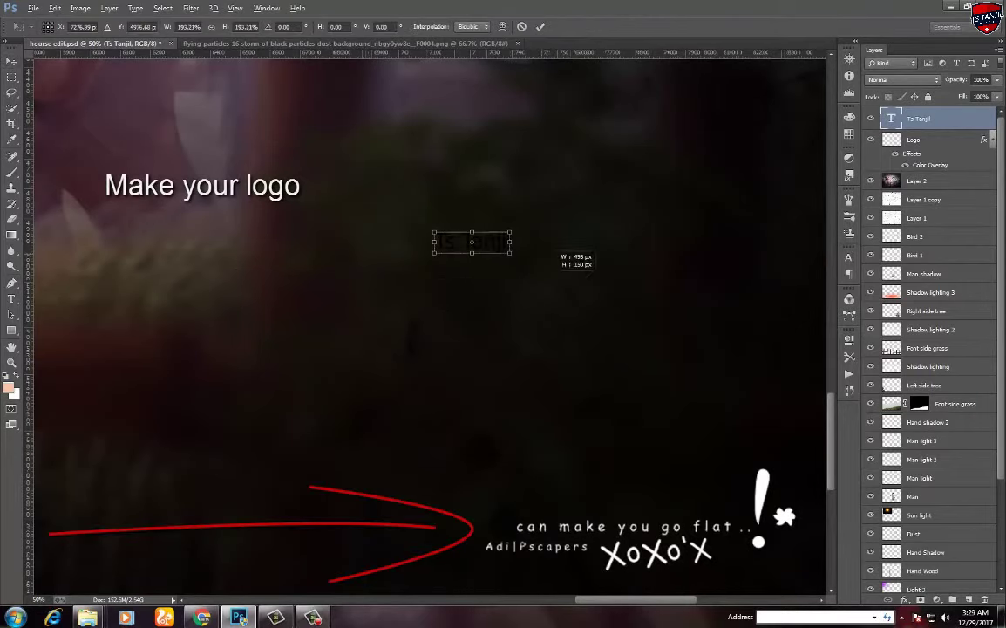
drag(558, 255, 597, 277)
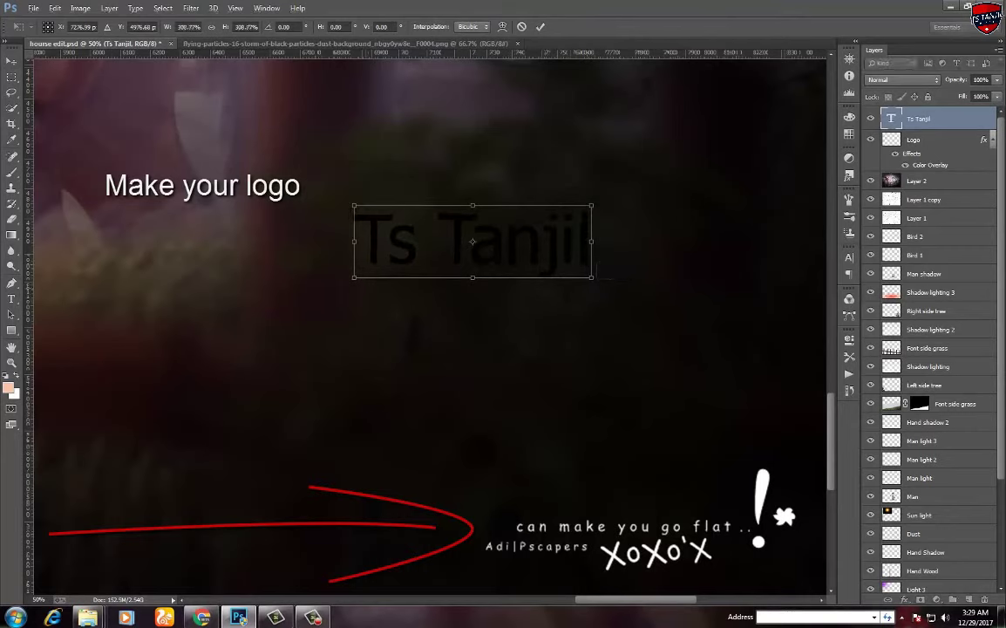
key(t)
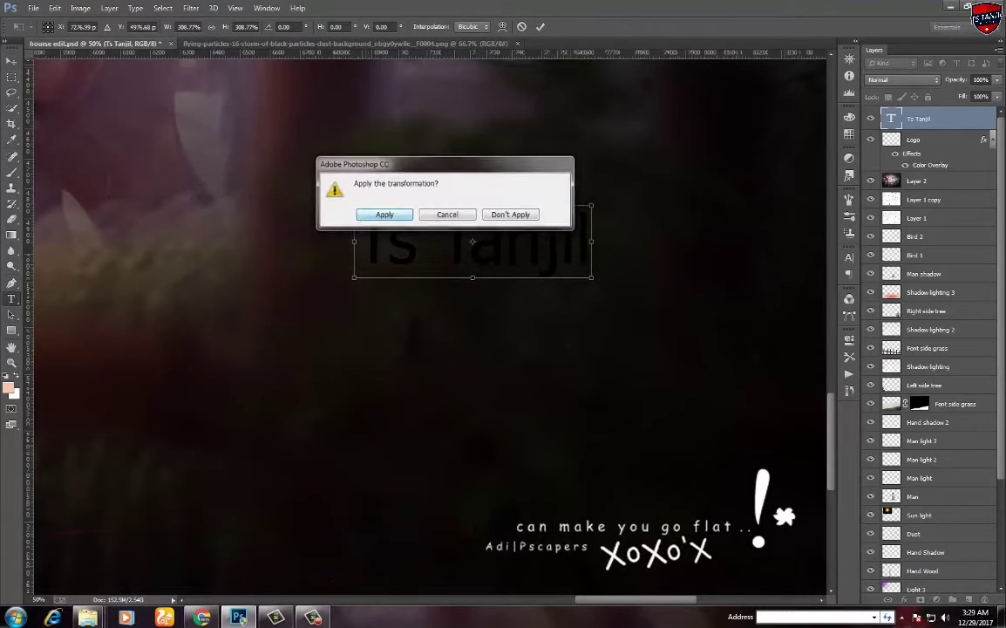
key(Return)
Set the Ts Tanjil text to the AmStylo font and colour the letters 'tan' pure red
drag(355, 243, 591, 245)
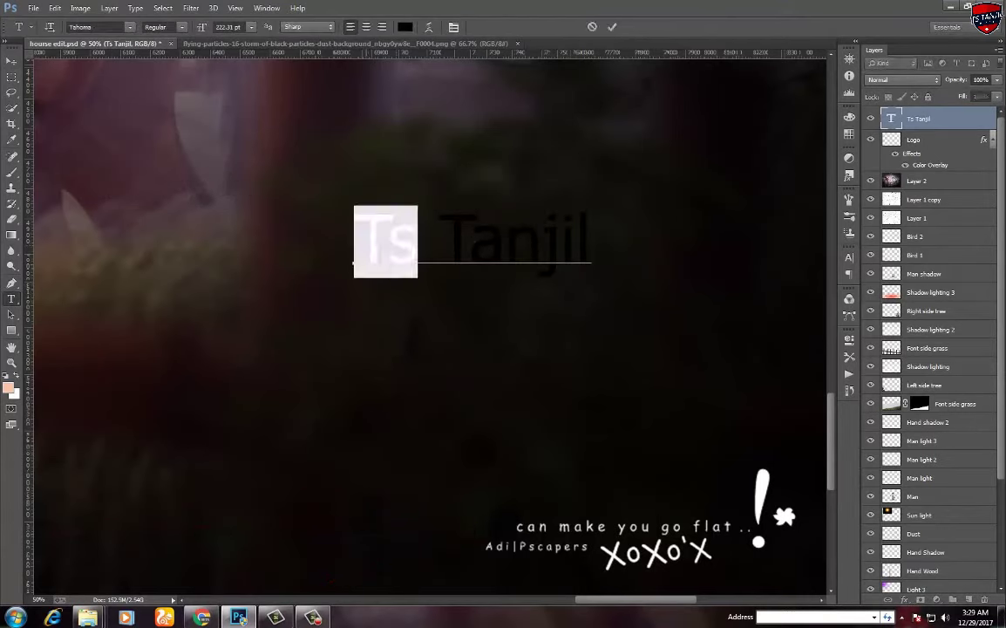
click(129, 27)
scroll(130, 218, up, 5)
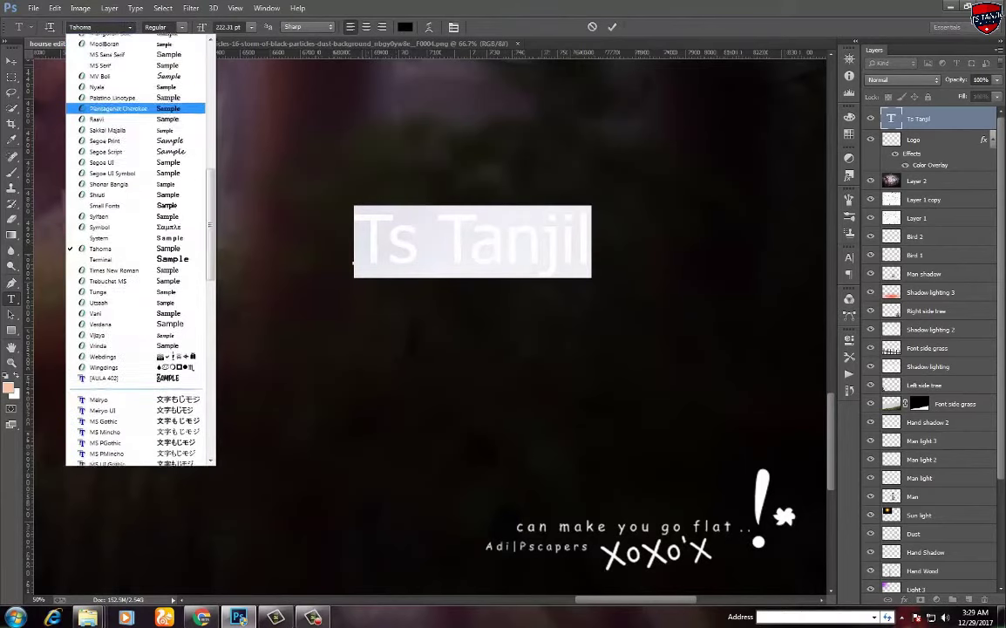
scroll(131, 217, up, 10)
click(105, 82)
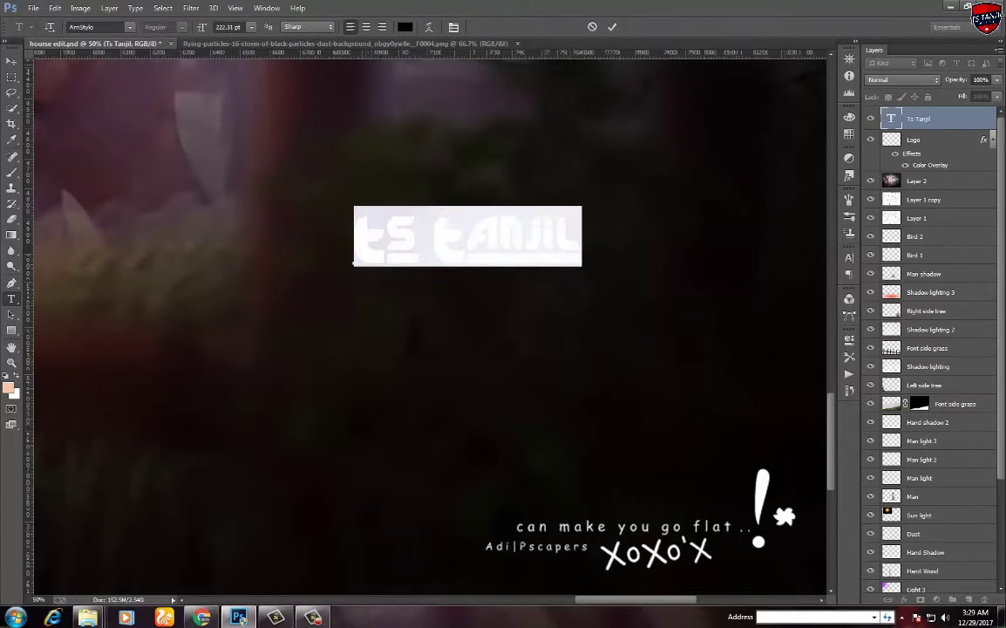
drag(435, 236, 525, 237)
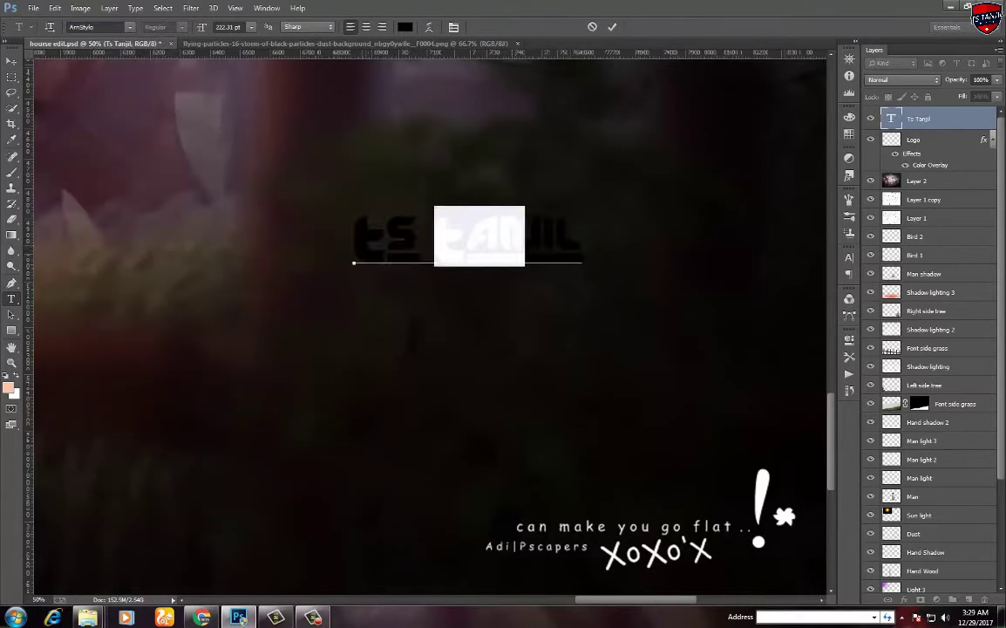
click(405, 27)
click(474, 218)
click(502, 159)
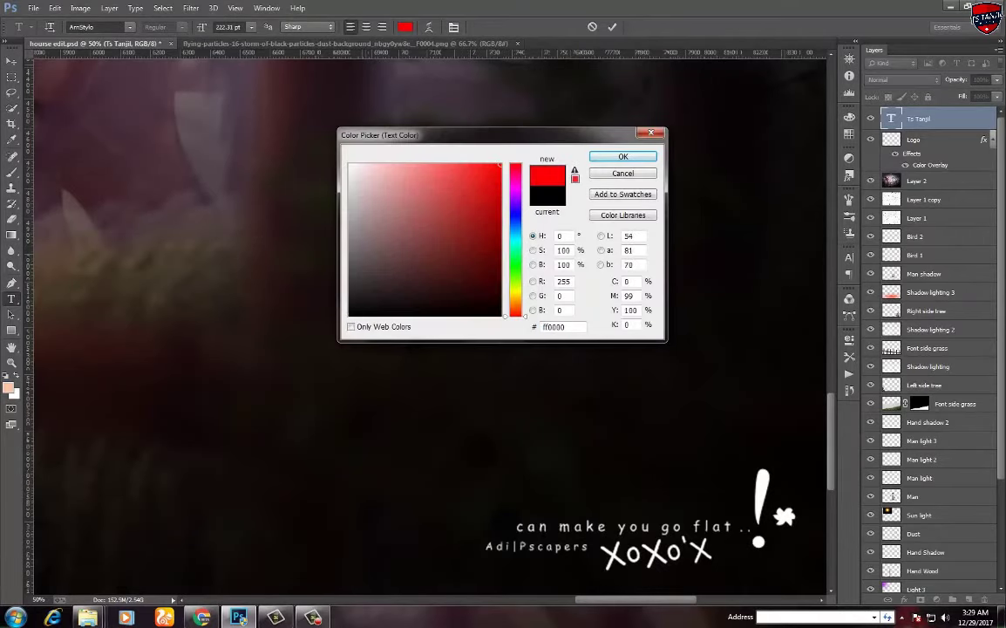
click(621, 157)
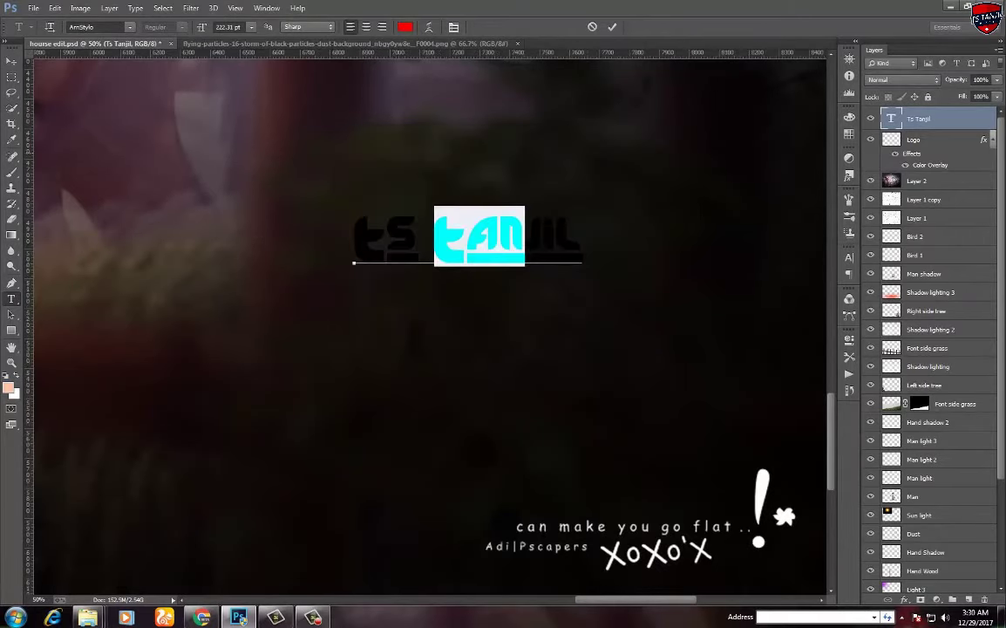
Colour the letters 'jil' and 'Ts' white (#ffffff)
drag(526, 236, 581, 237)
click(404, 27)
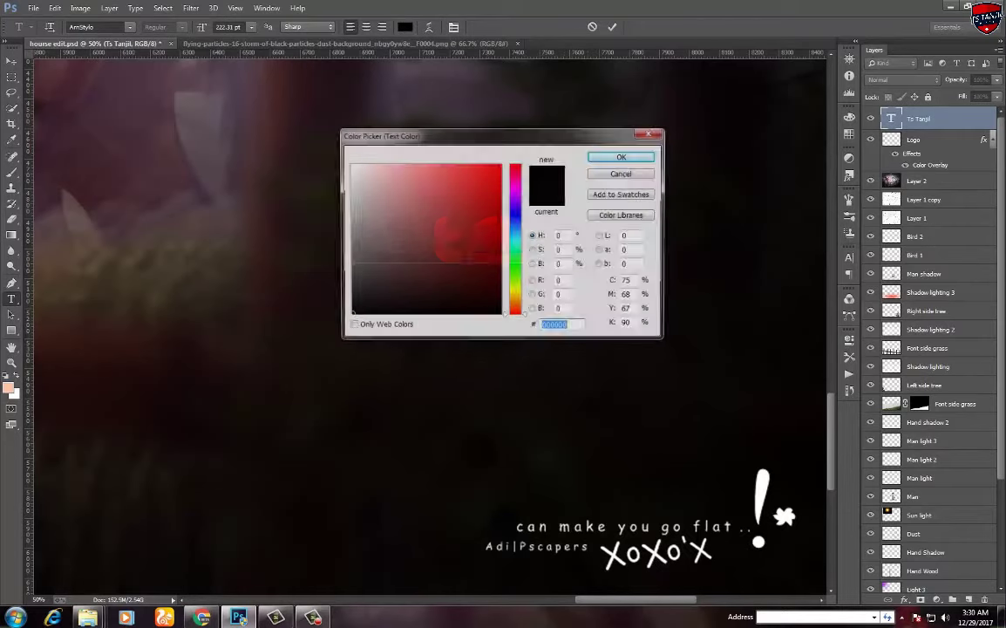
text(ffffff)
key(Return)
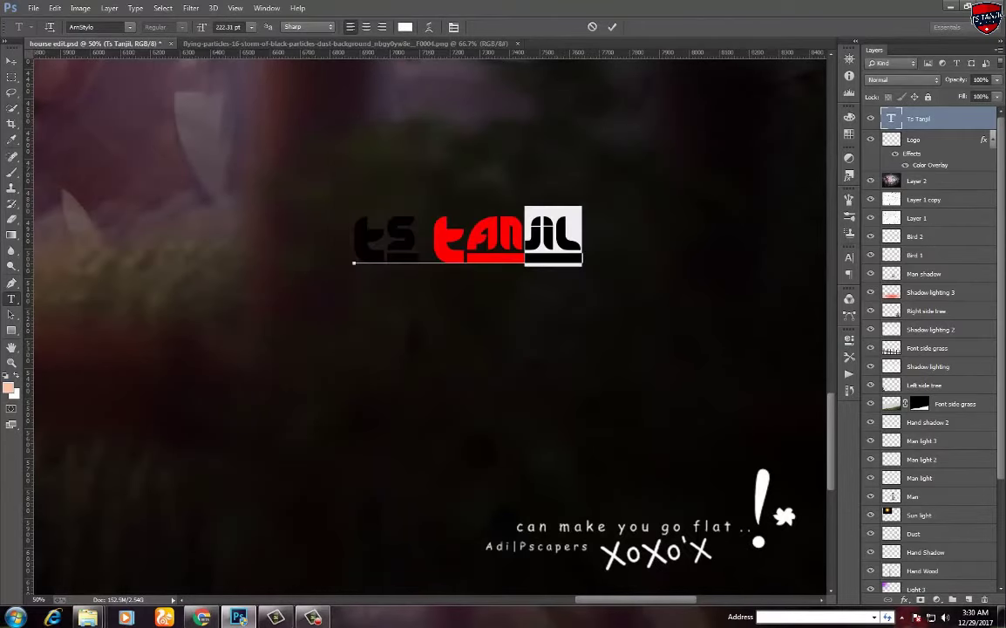
drag(354, 235, 411, 237)
click(404, 27)
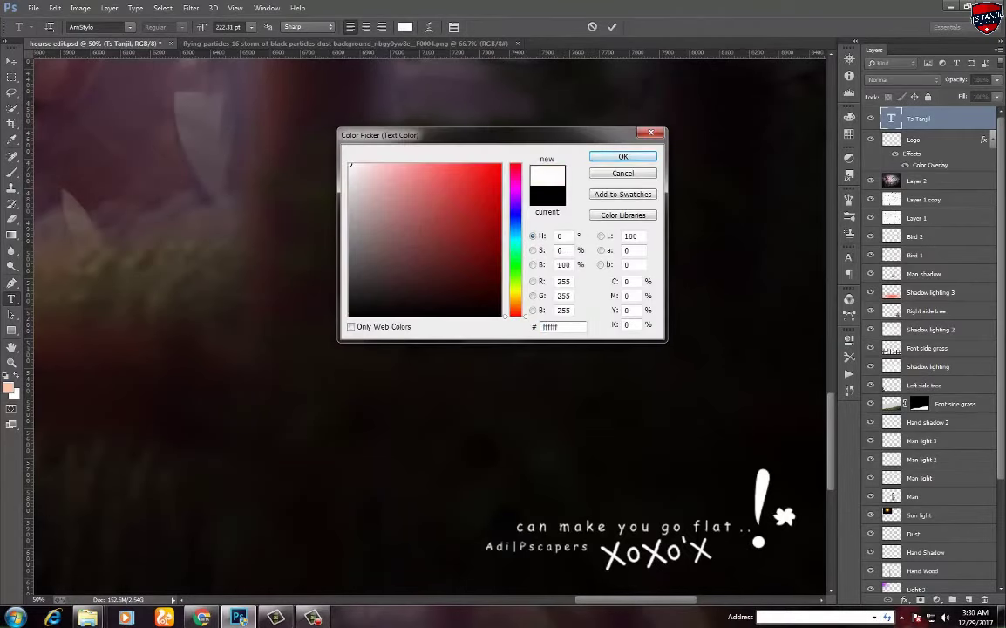
key(Return)
Move the logo text above the tagline, finish editing, and widen it slightly
drag(468, 236, 628, 482)
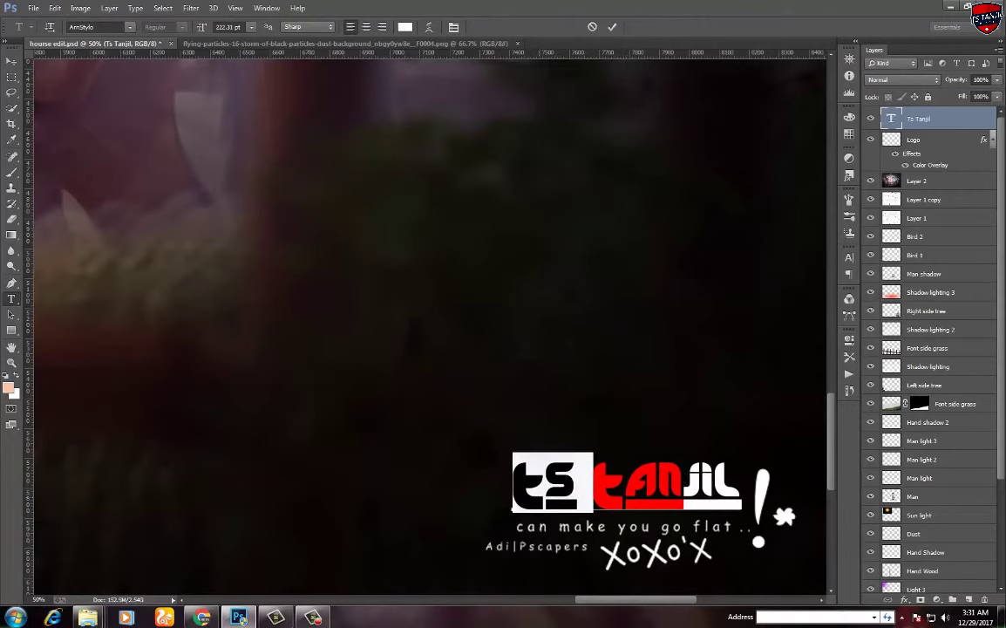
key(ctrl+a)
click(715, 480)
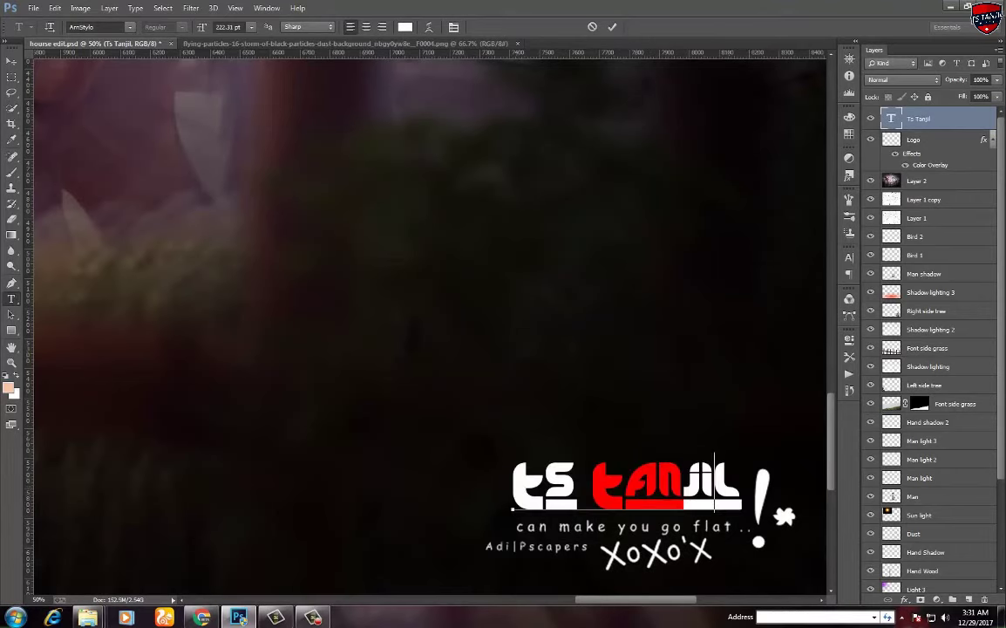
key(ctrl+Return)
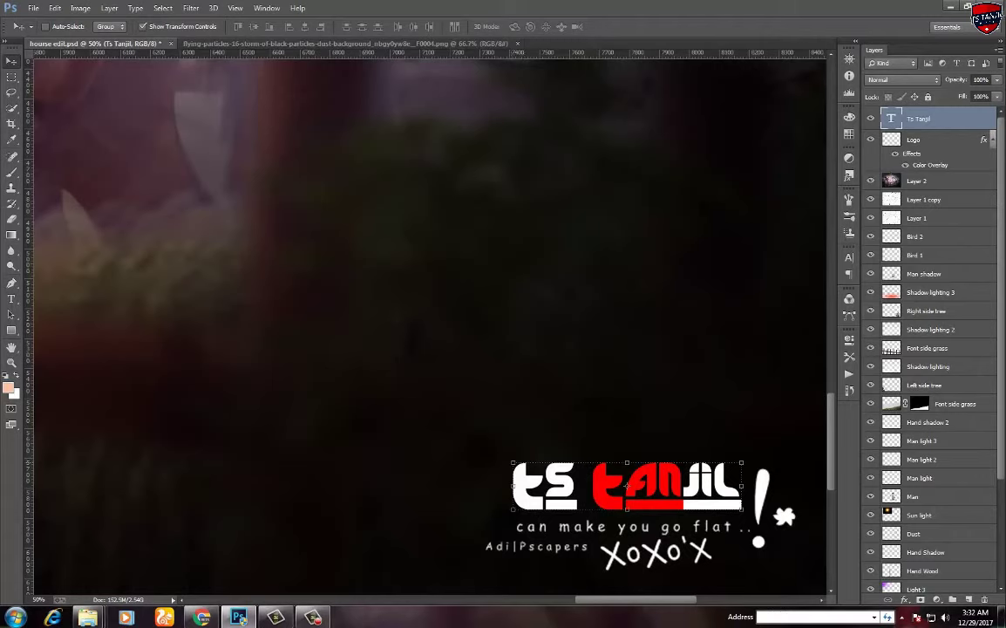
key(ctrl+t)
drag(512, 453, 504, 451)
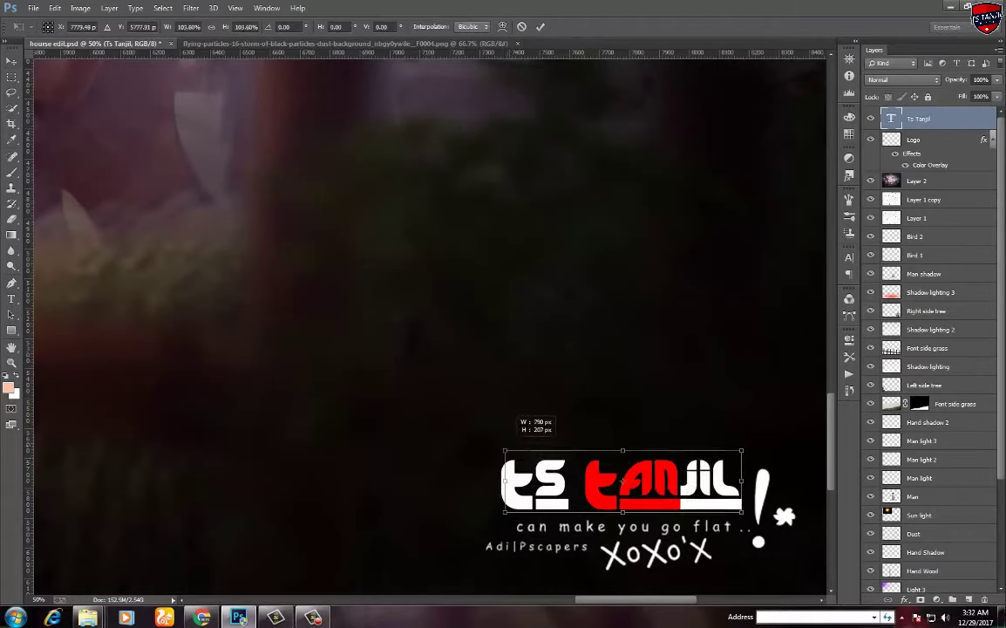
key(Return)
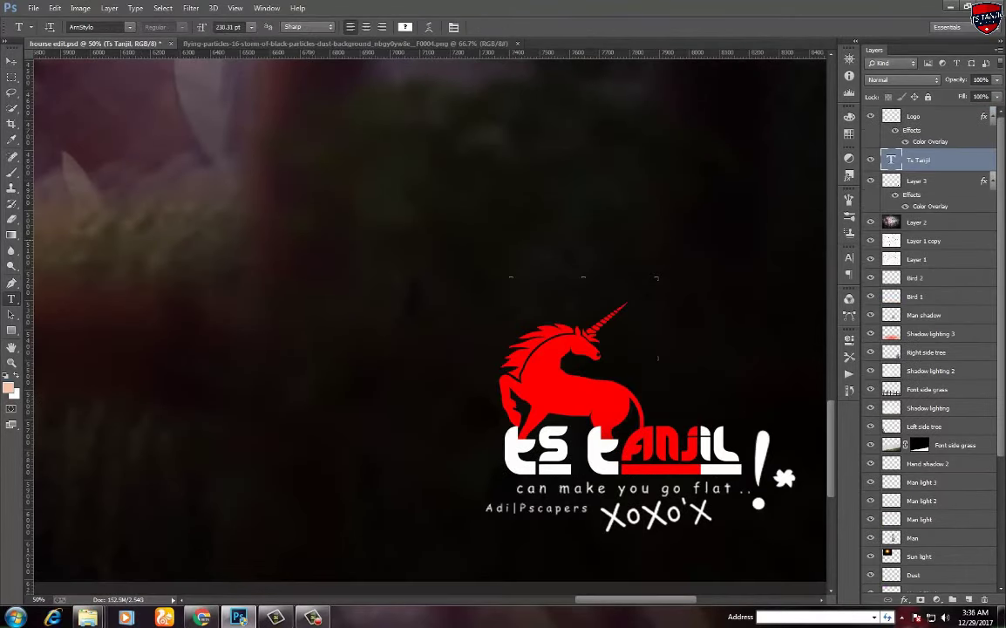
Create the Ts Photography caption in Aparajita with tracking 500 and Metrics kerning
click(312, 231)
text(ts PHOTOGRAP.HY)
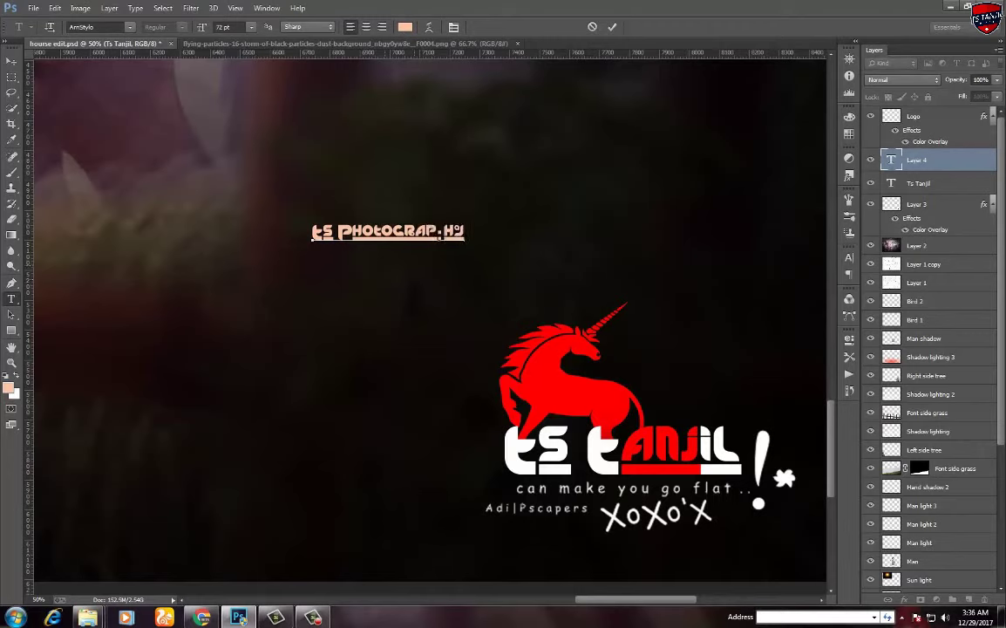
key(ctrl+a)
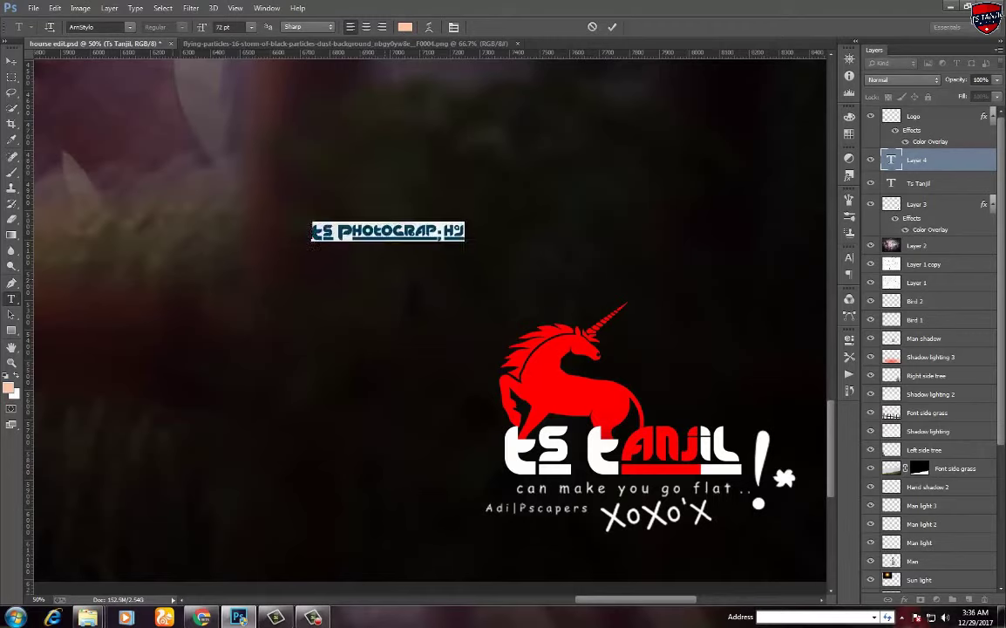
click(129, 27)
click(100, 61)
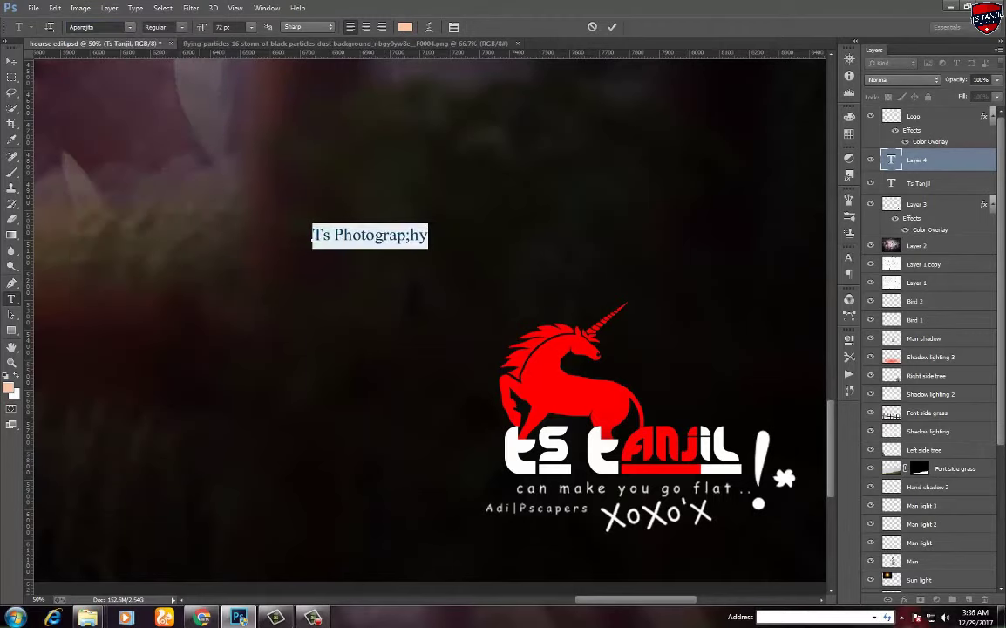
click(267, 8)
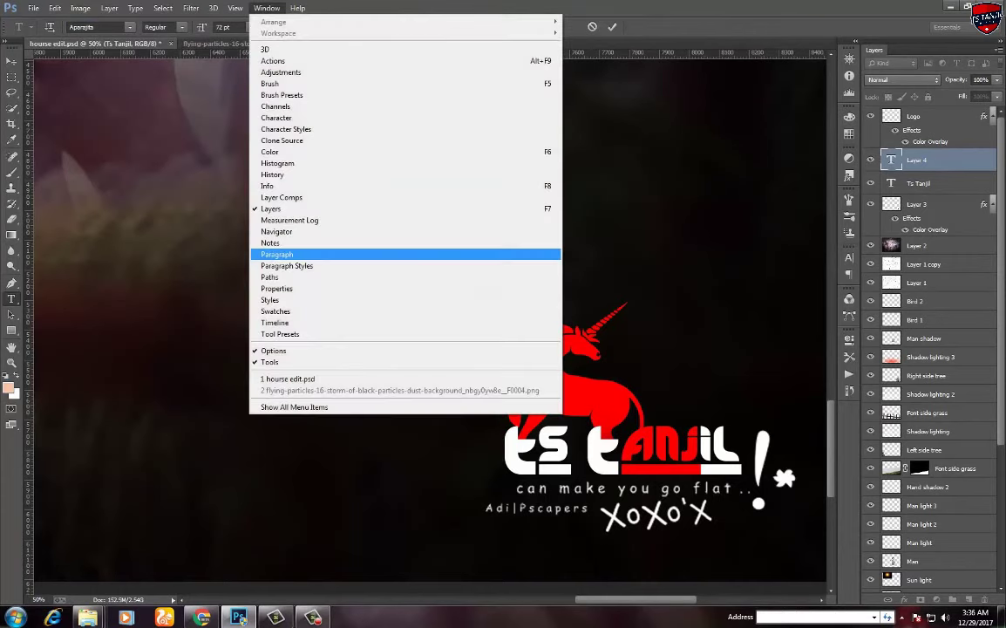
click(262, 105)
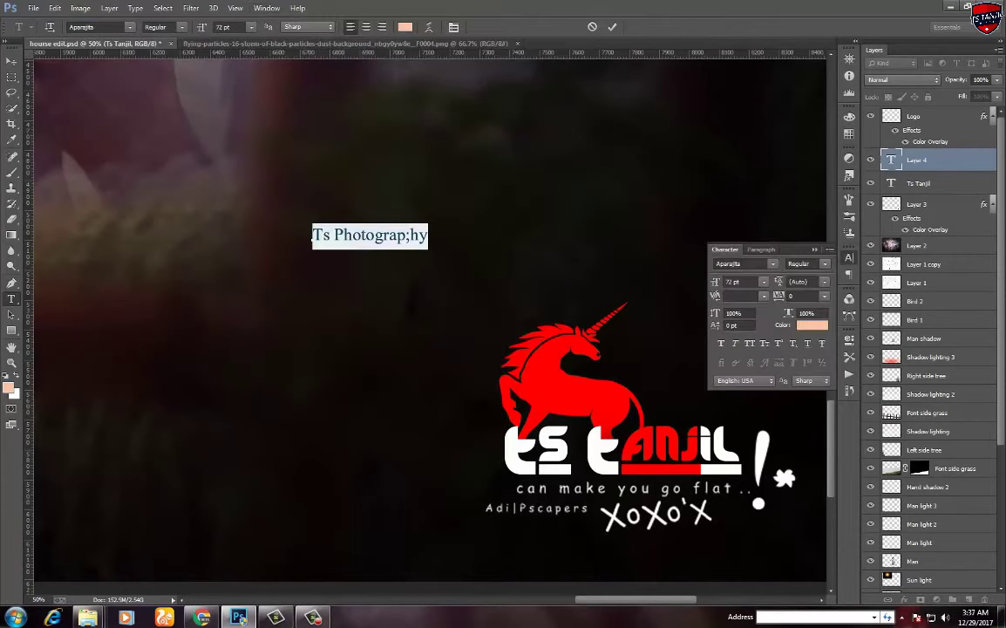
text(500)
key(Return)
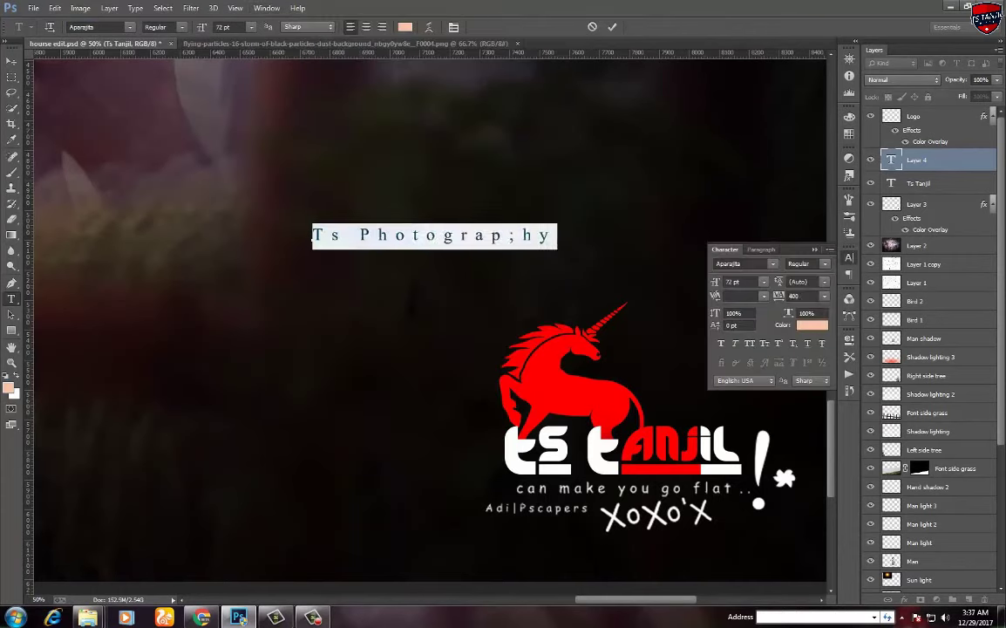
click(312, 235)
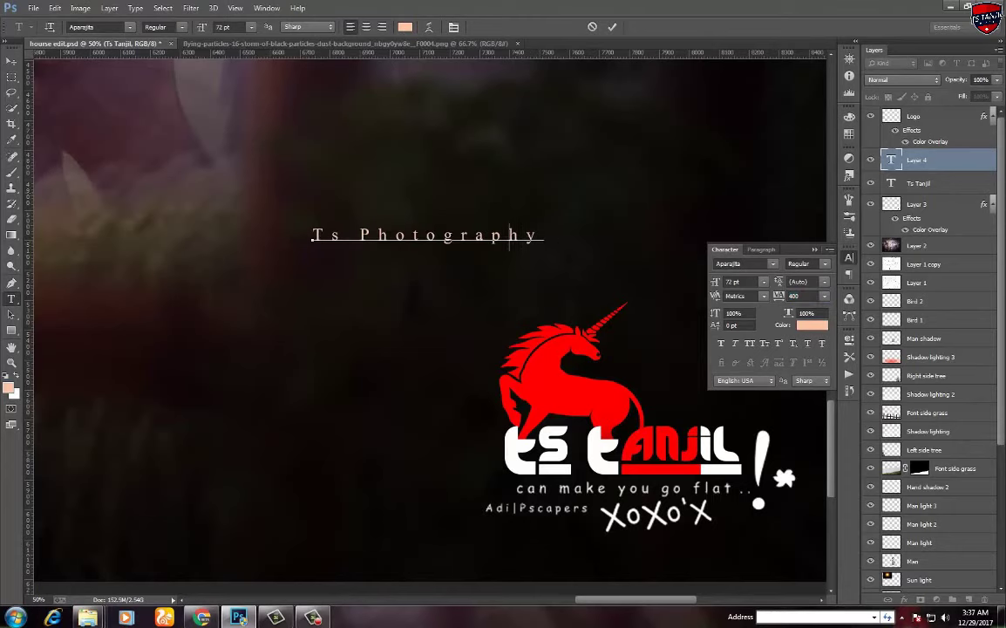
Set the caption colour to white (#ffffff)
click(405, 26)
key(Return)
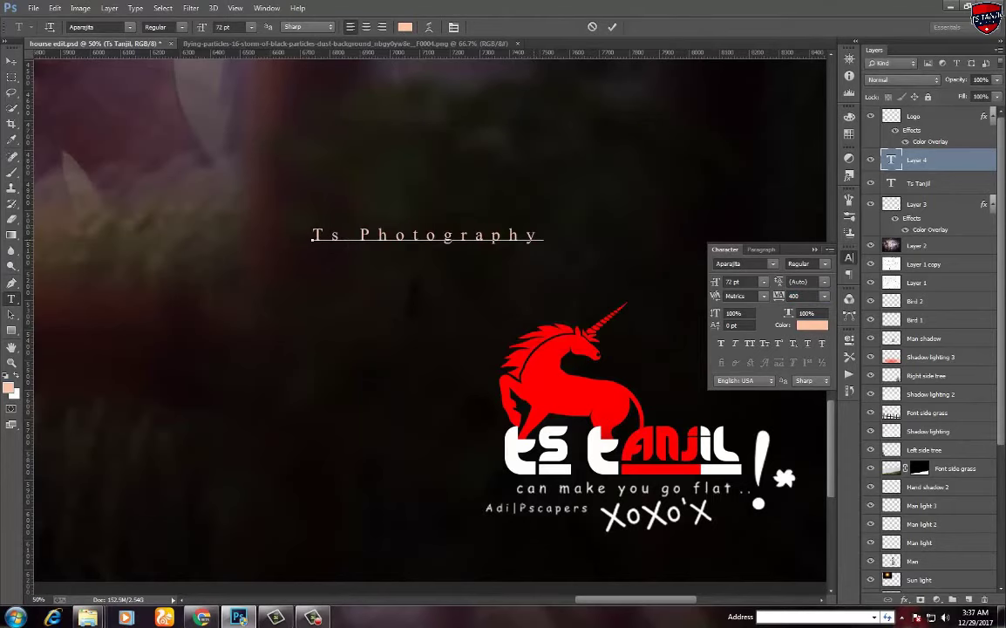
click(405, 26)
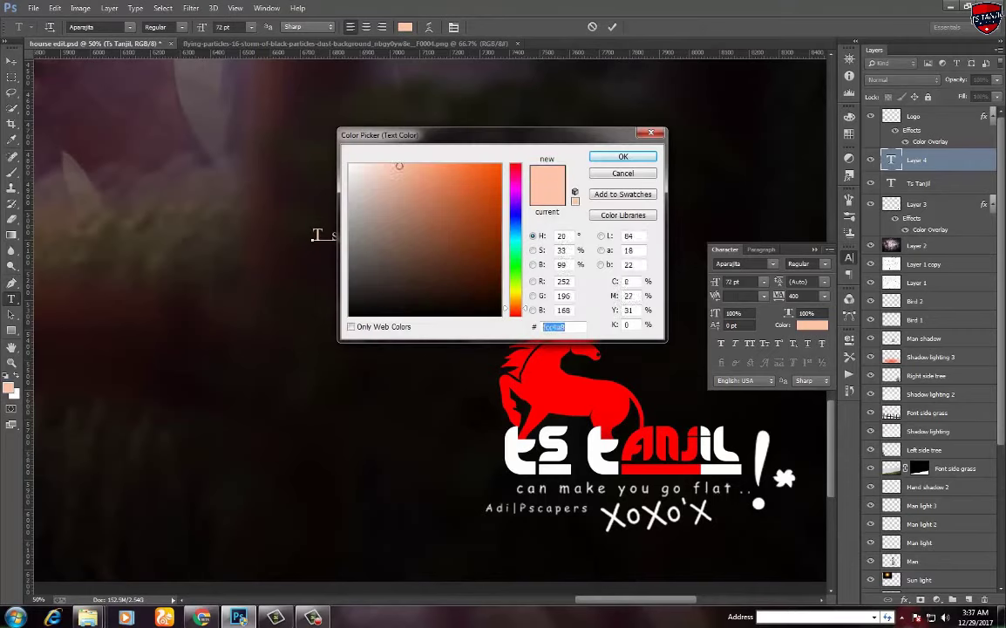
text(ffffff)
key(Return)
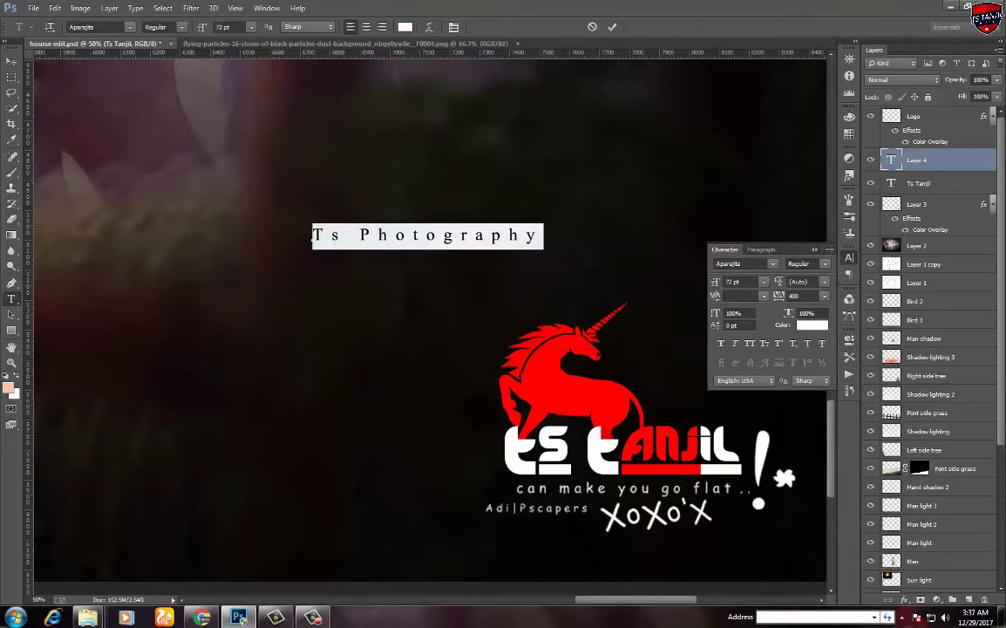
Stretch the caption to 125% width, place it under the logo, and commit it
drag(427, 236, 602, 547)
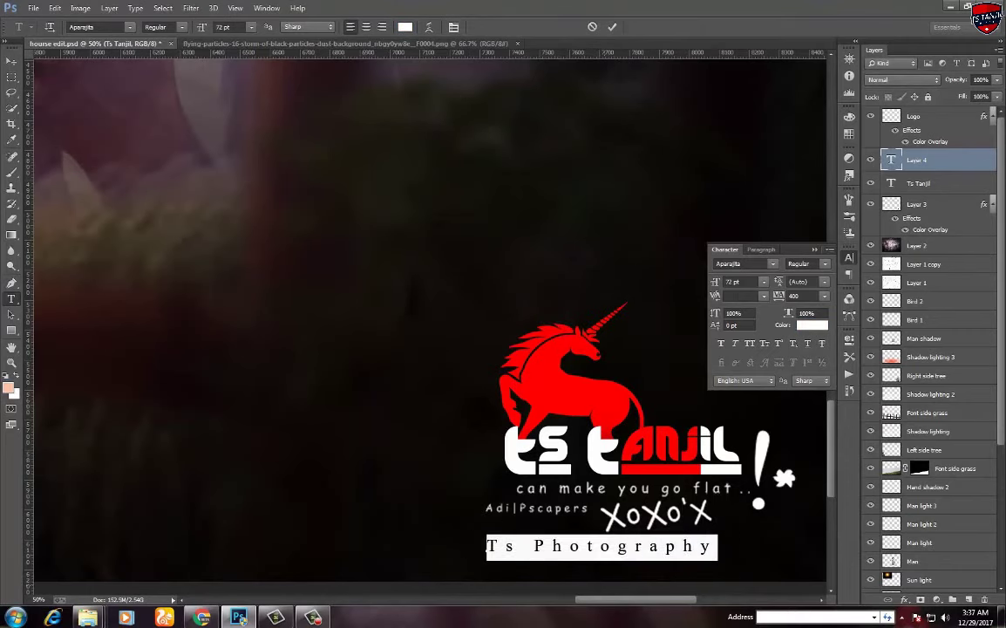
text(125)
key(Return)
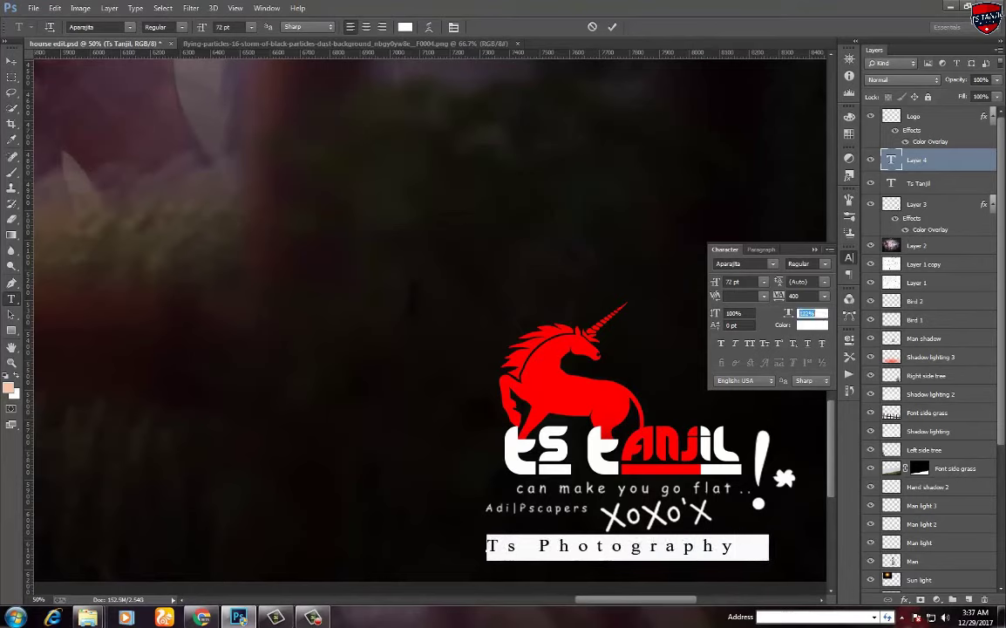
mouse_move(602, 547)
mouse_down()
mouse_move(458, 529)
mouse_move(495, 546)
mouse_up()
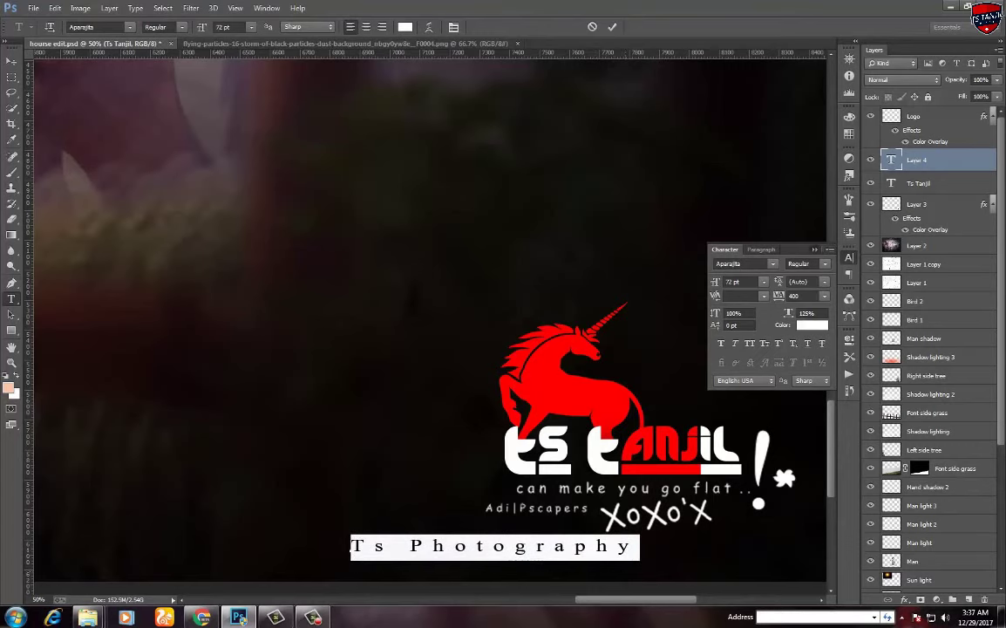
key(ctrl+Return)
Draw a © custom shape and place it just left of Ts Photography
key(v)
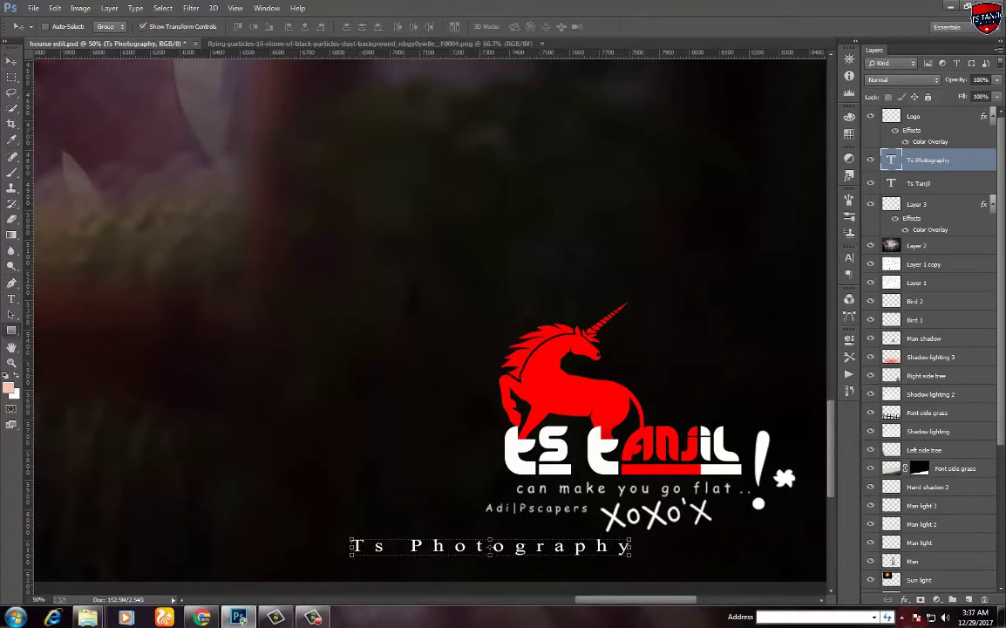
right_click(11, 330)
click(70, 349)
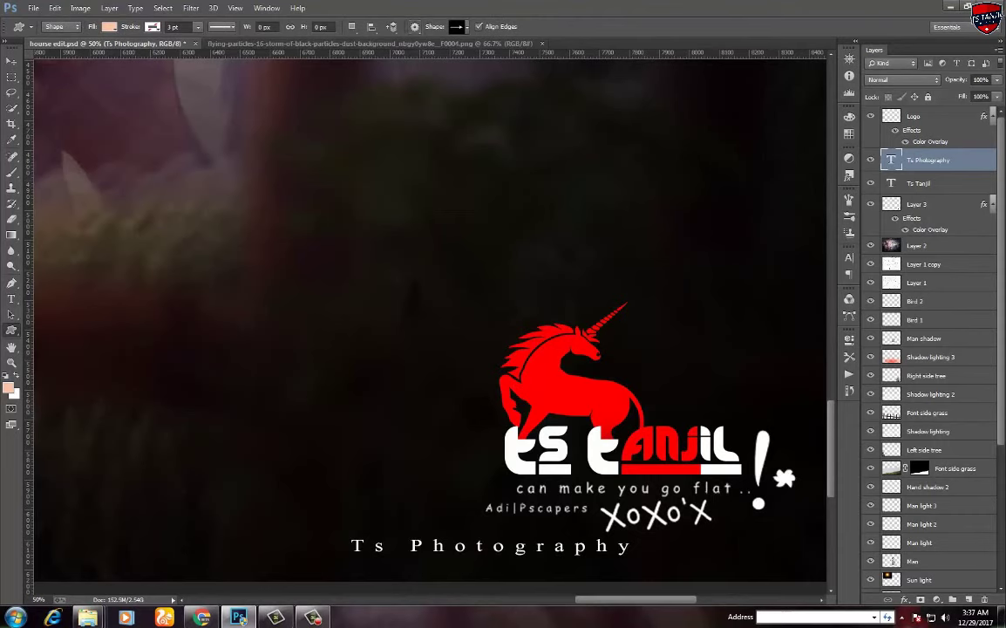
click(456, 26)
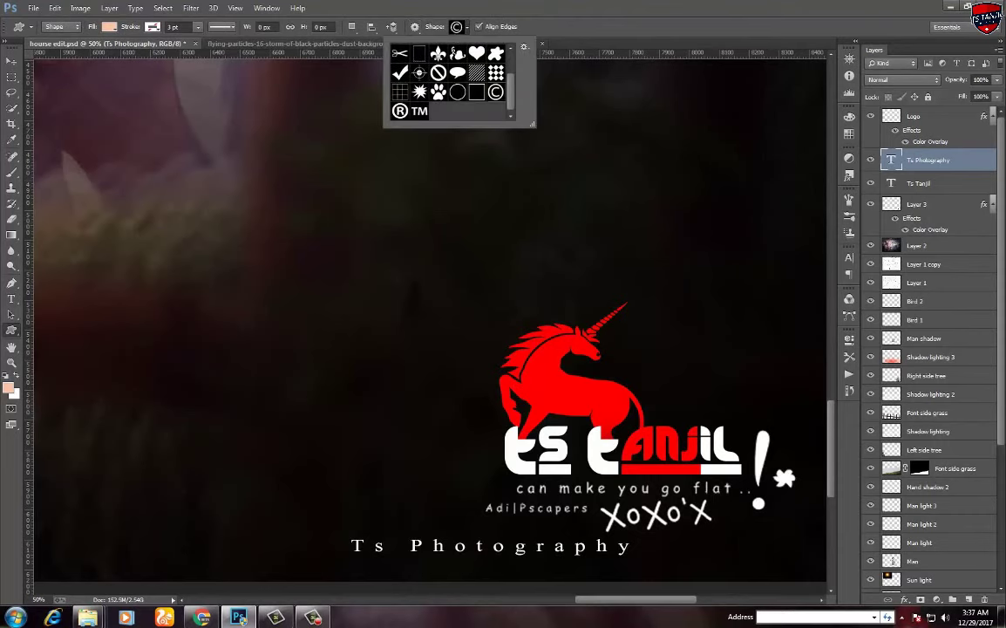
key(Return)
drag(353, 300, 353, 301)
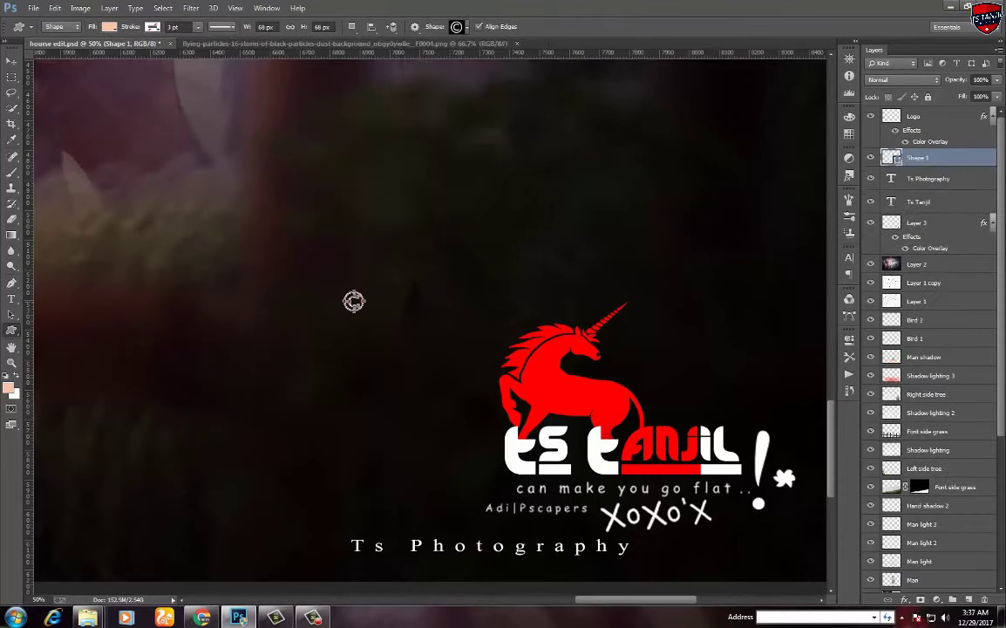
key(v)
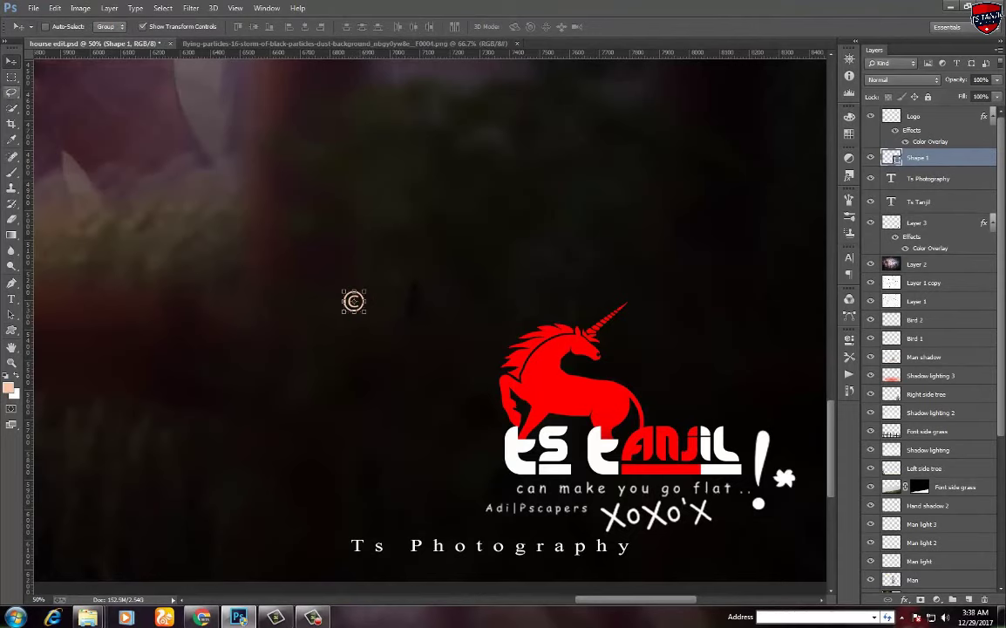
drag(314, 266, 295, 484)
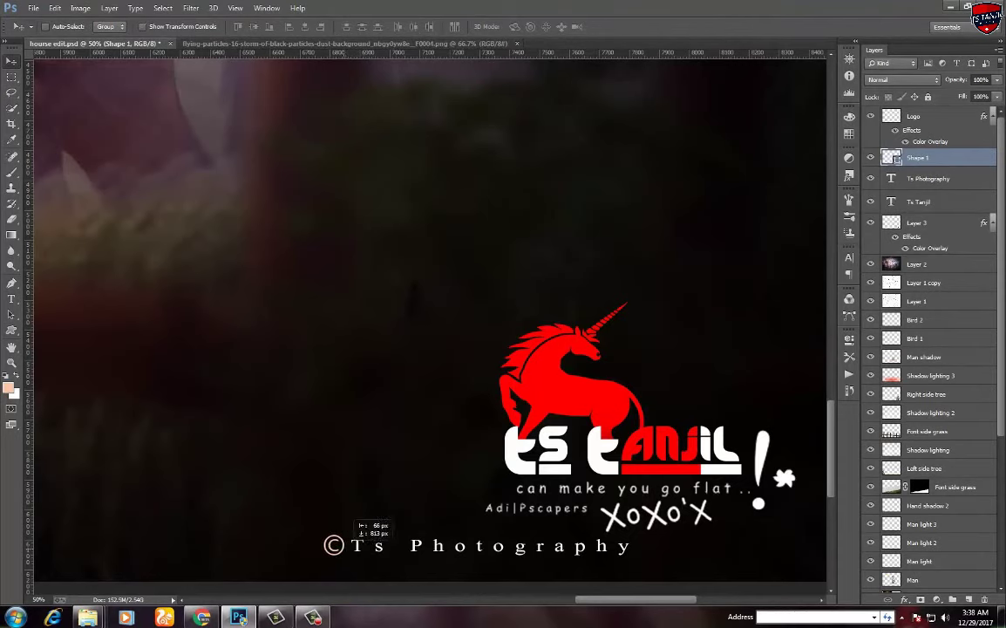
Lower the Ts Photography layer to about 50% opacity and select the © layer
click(898, 178)
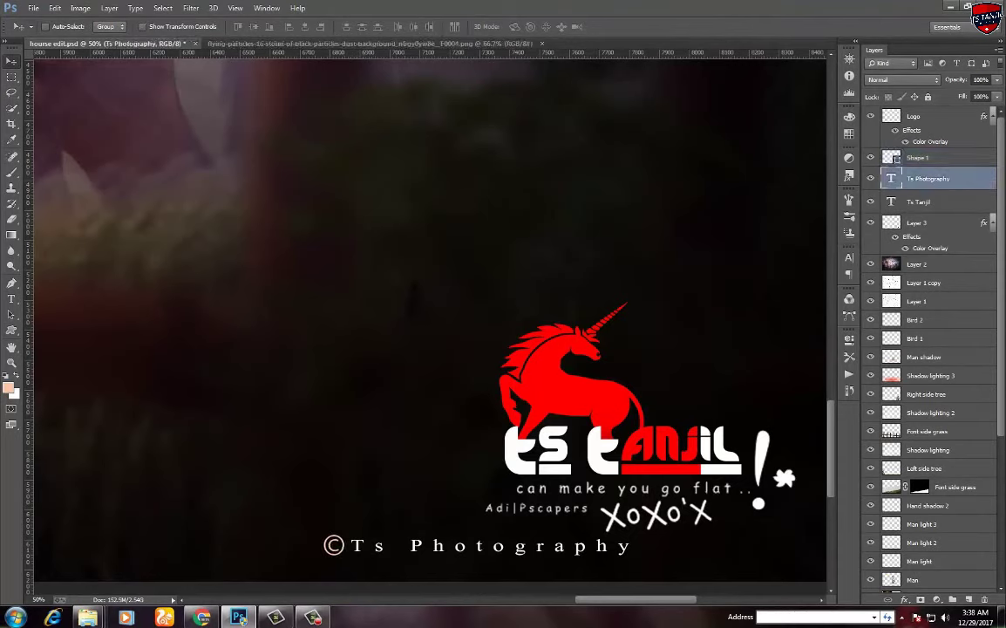
key(5)
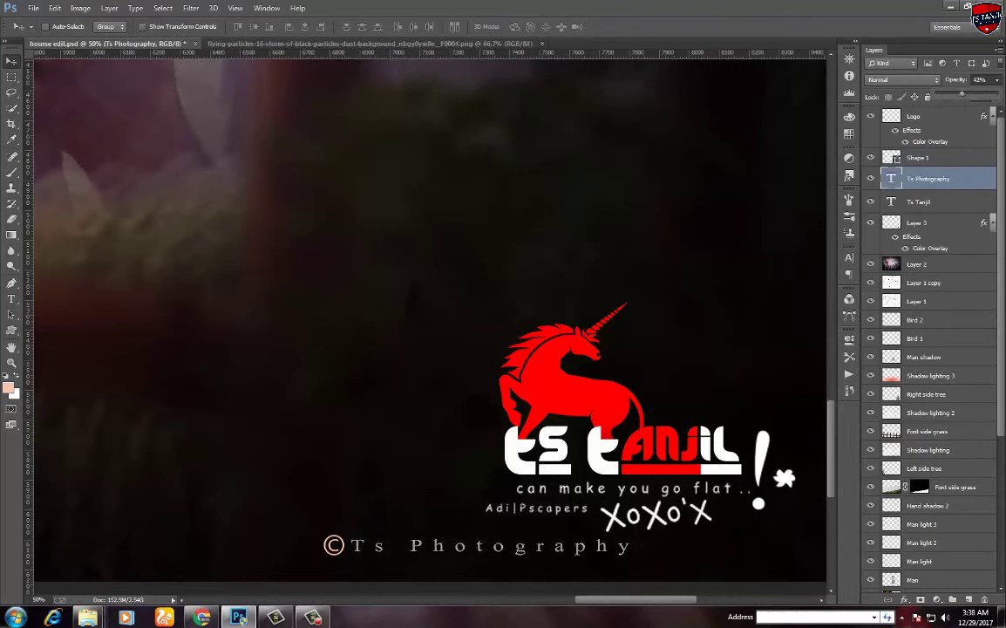
click(893, 158)
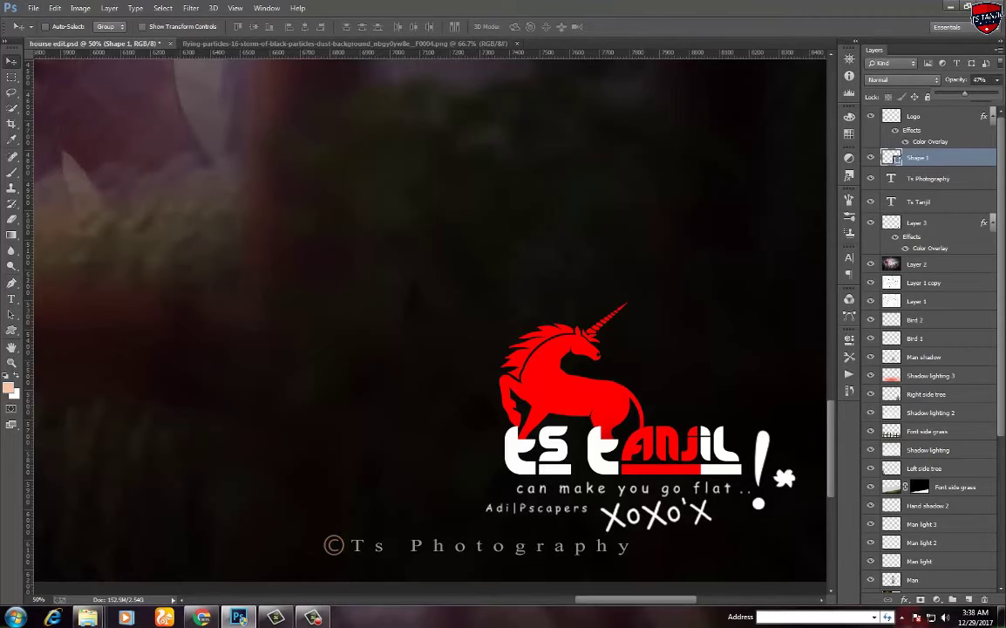
Fit the image in view and save it as JPEG named 'hourse edit'
key(ctrl+minus)
key(ctrl+minus)
key(ctrl+minus)
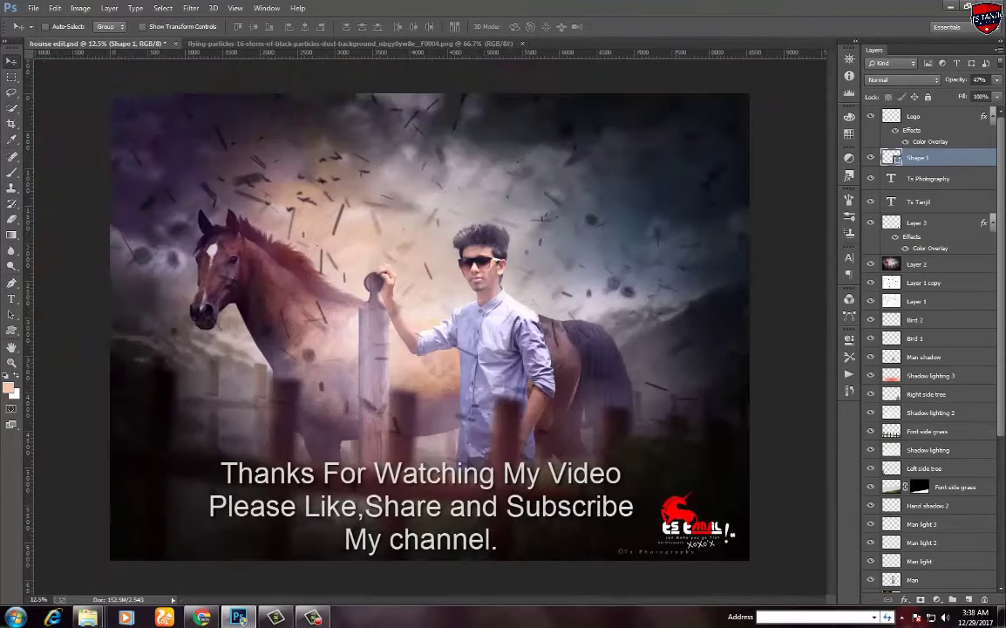
click(33, 8)
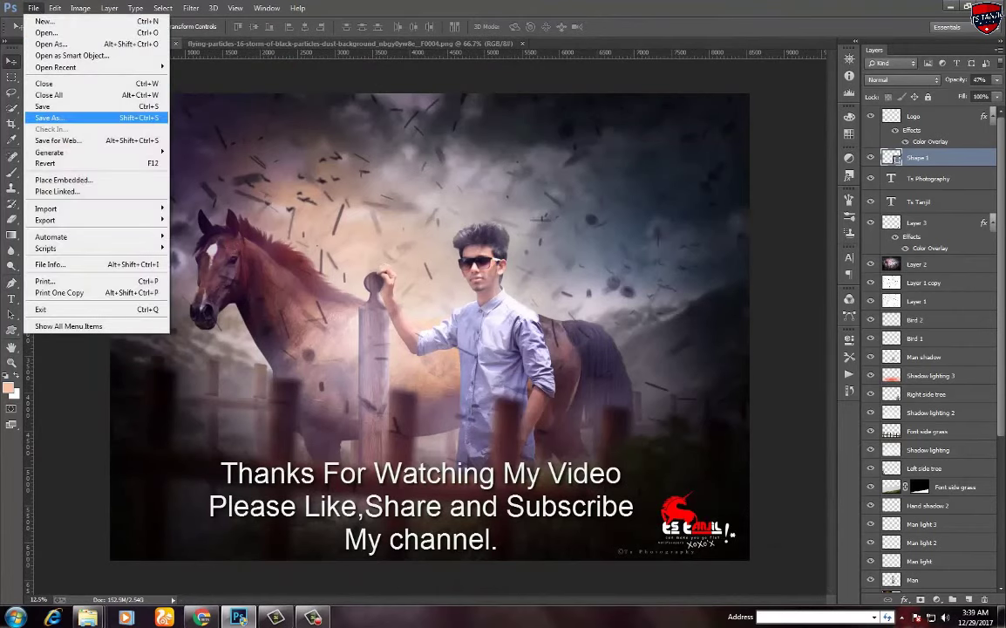
click(48, 117)
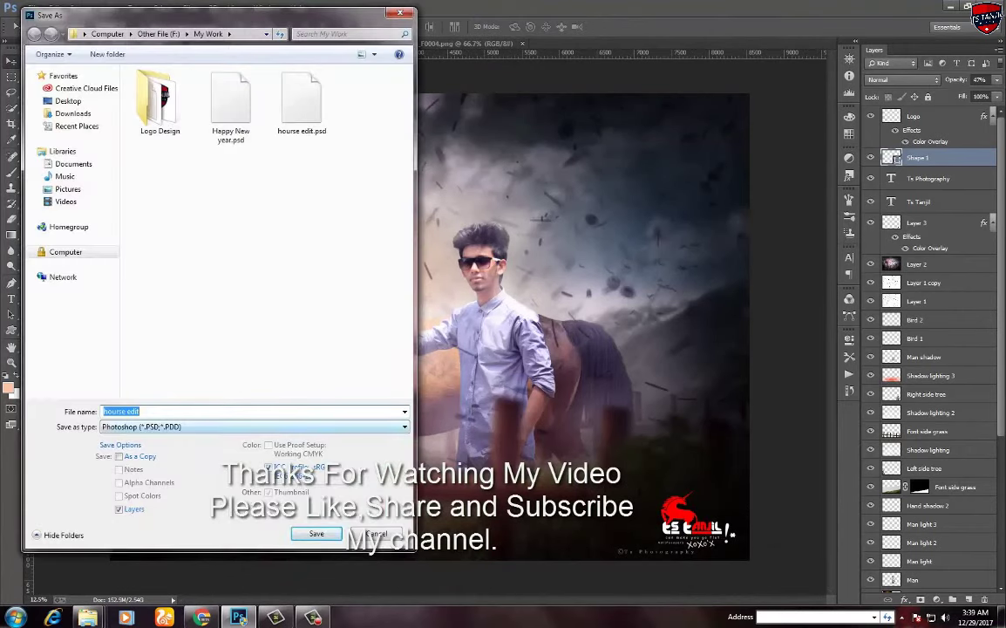
click(253, 427)
click(157, 294)
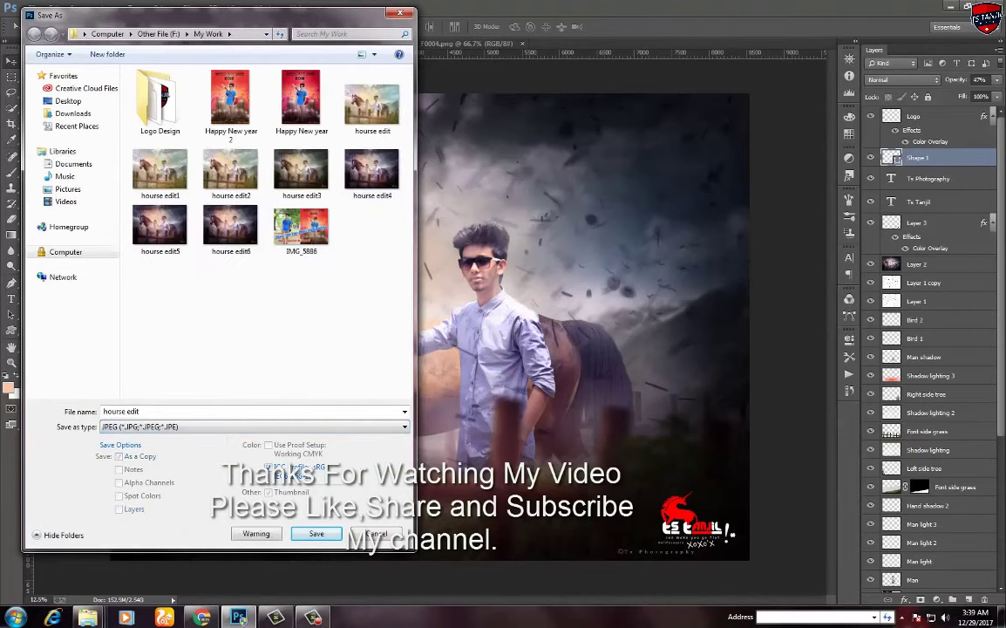